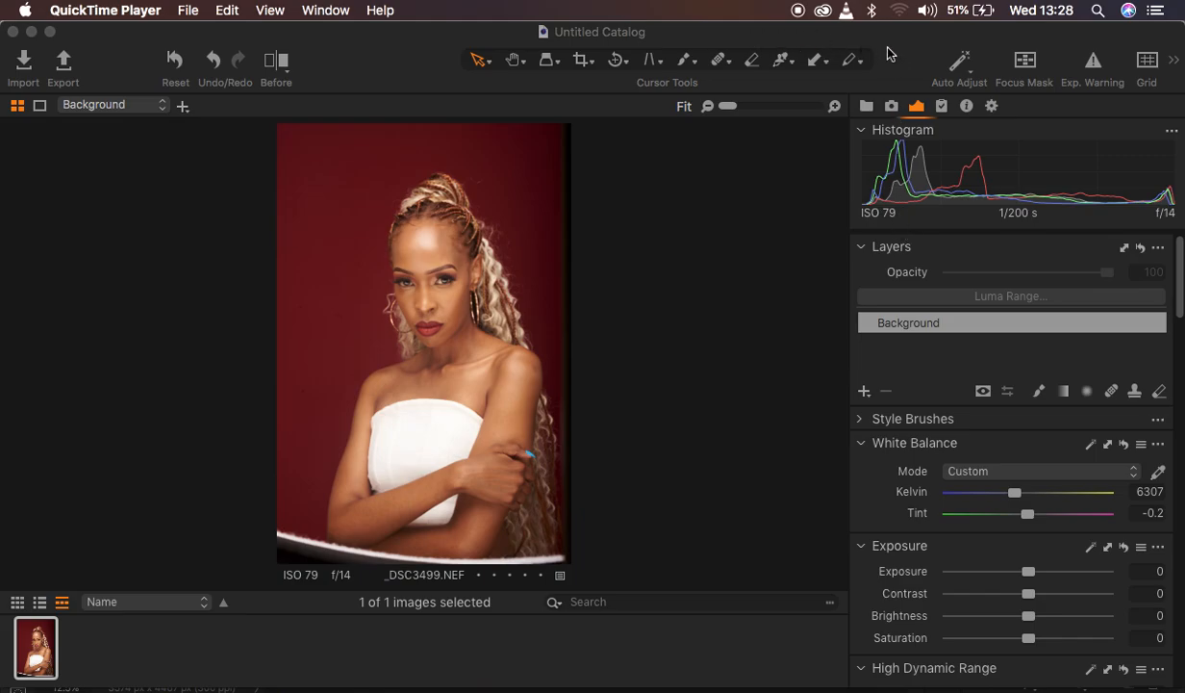
Switch to Capture One 21 and view the available workspace layouts.
{"action": "left_click", "coordinate": [890, 55]}
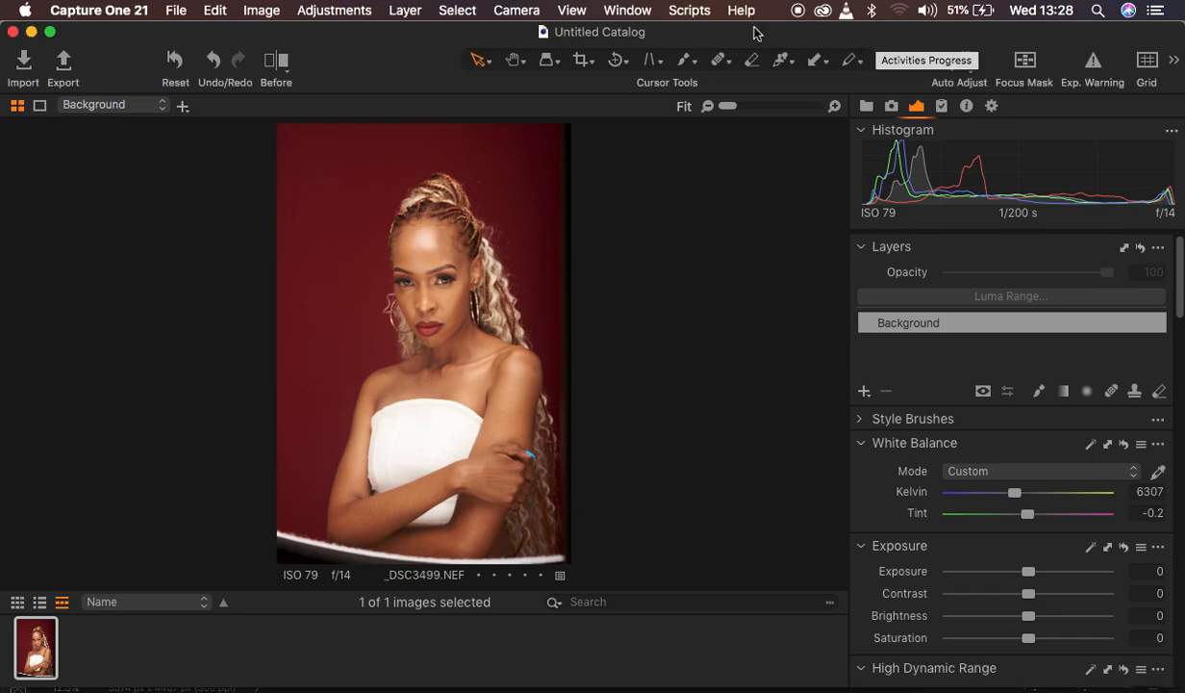
{"action": "left_click", "coordinate": [626, 10]}
{"action": "mouse_move", "coordinate": [673, 36]}
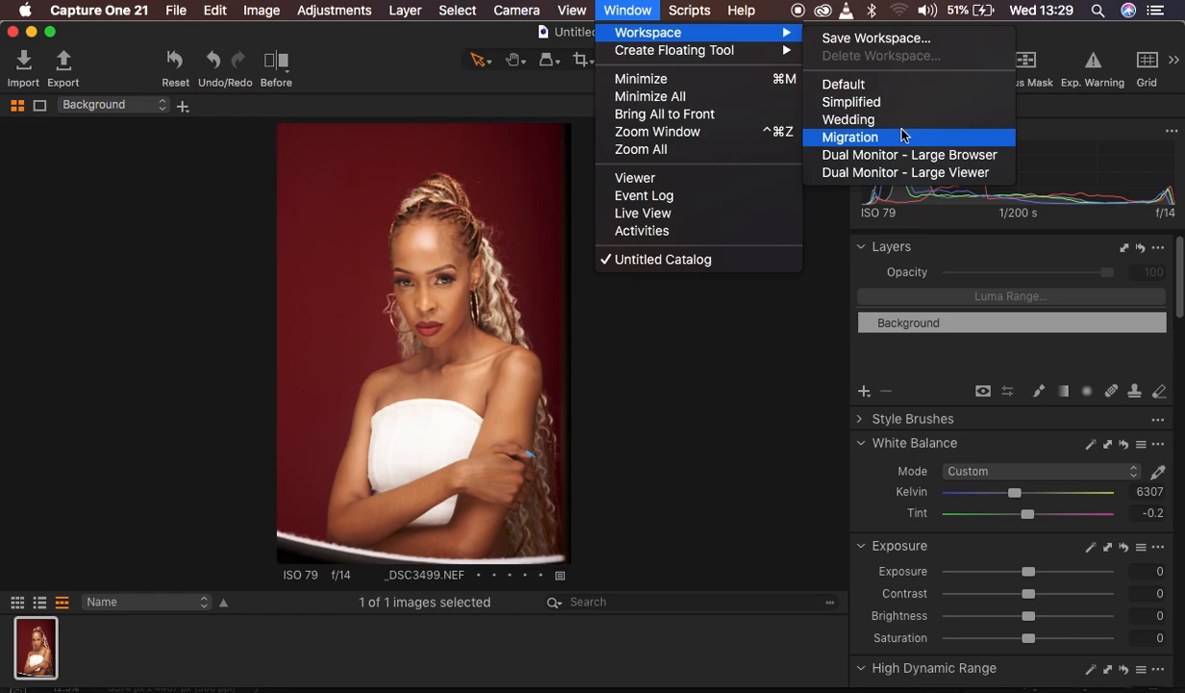
{"action": "left_click", "coordinate": [402, 60]}
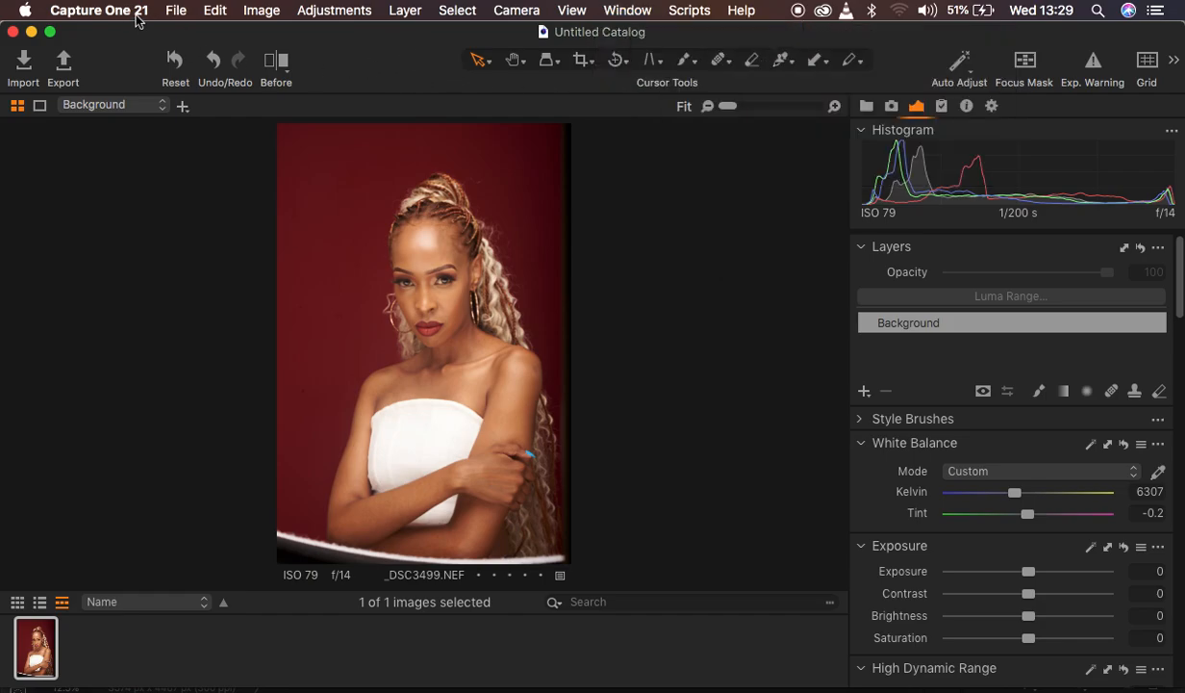
Set the High Dynamic Range Highlight and White to -100, with Exposure at -0.17 and Contrast at 3.
{"action": "scroll", "coordinate": [1006, 519], "scroll_direction": "down", "scroll_amount": 4}
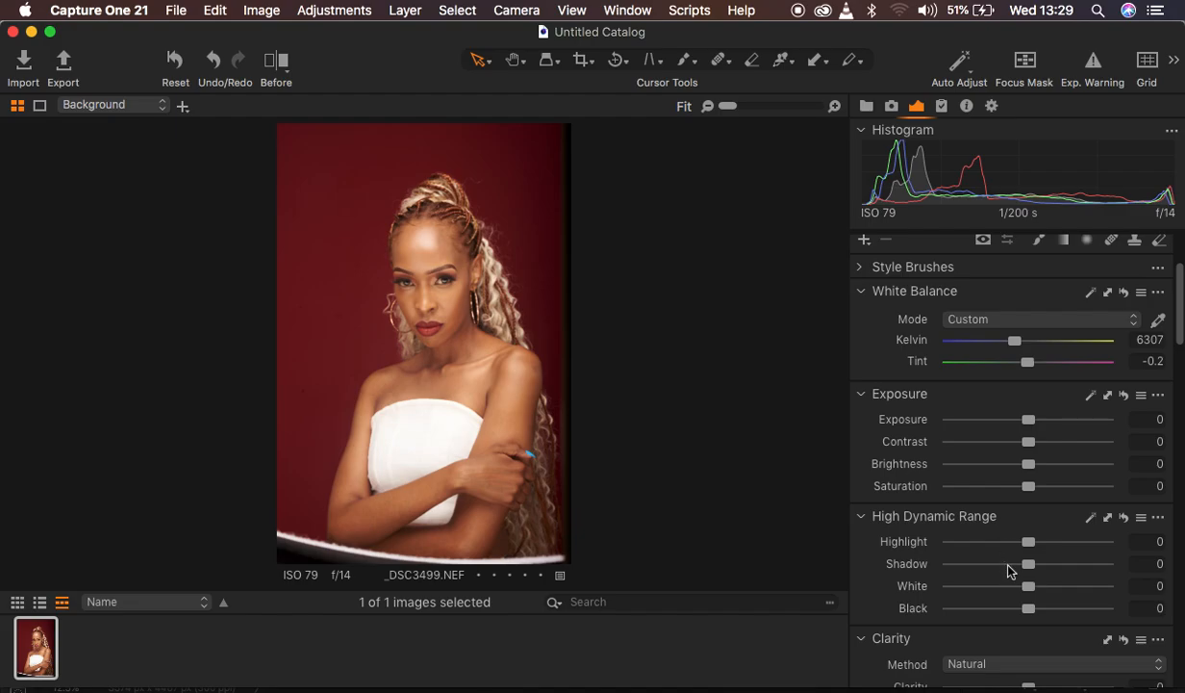
{"action": "scroll", "coordinate": [1008, 569], "scroll_direction": "down", "scroll_amount": 2}
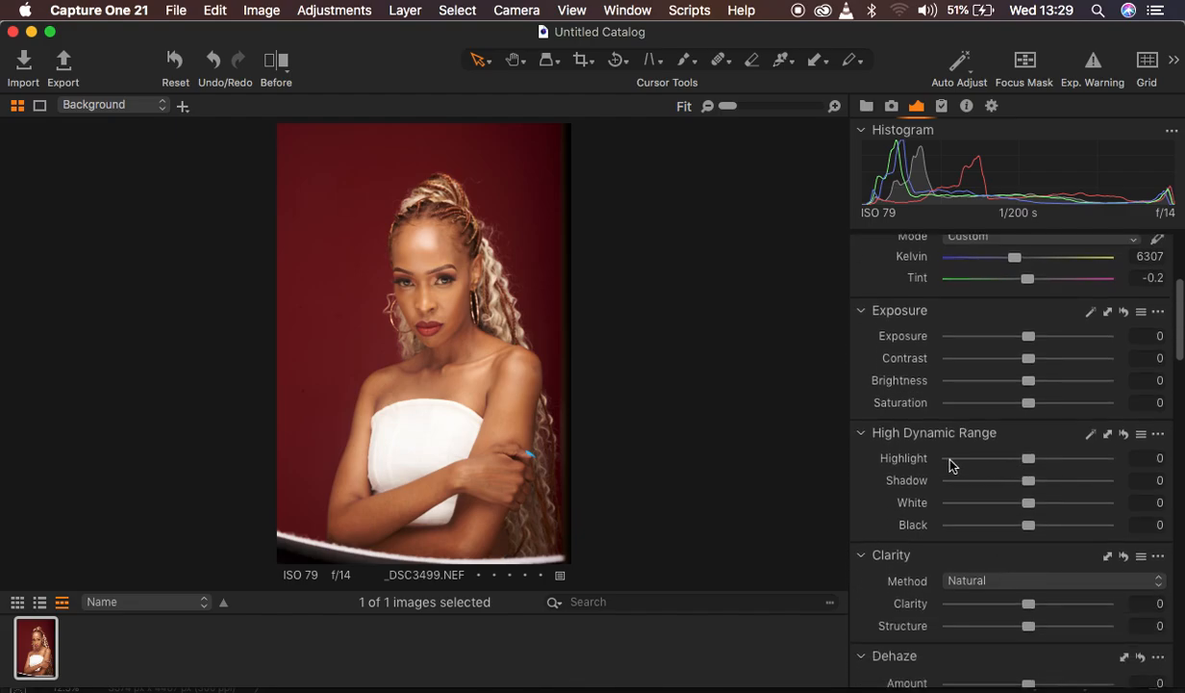
{"action": "left_click", "coordinate": [1025, 462]}
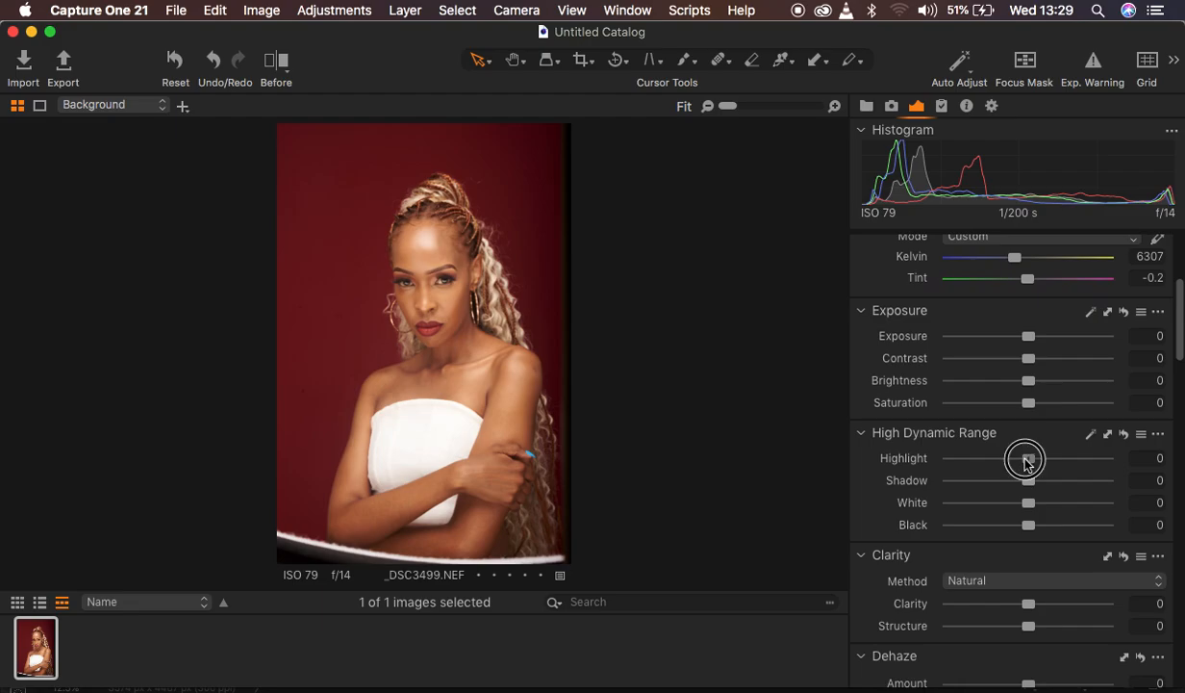
{"action": "left_click_drag", "start_coordinate": [1025, 463], "coordinate": [921, 463]}
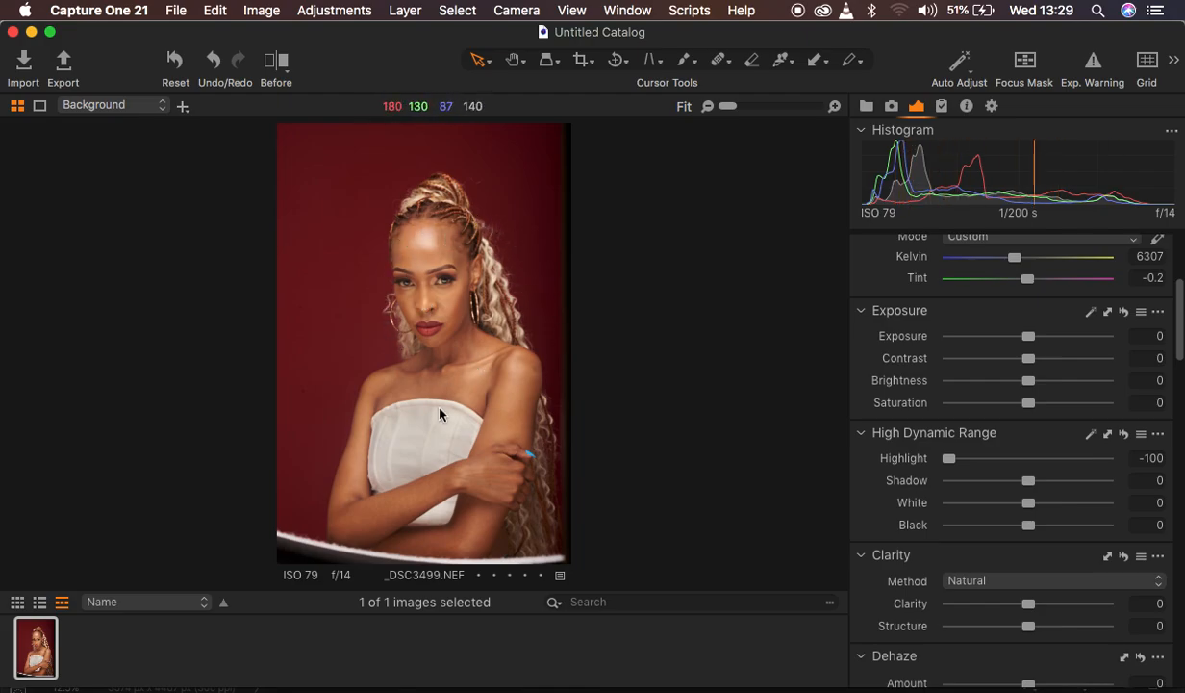
{"action": "left_click_drag", "start_coordinate": [1026, 502], "coordinate": [899, 498]}
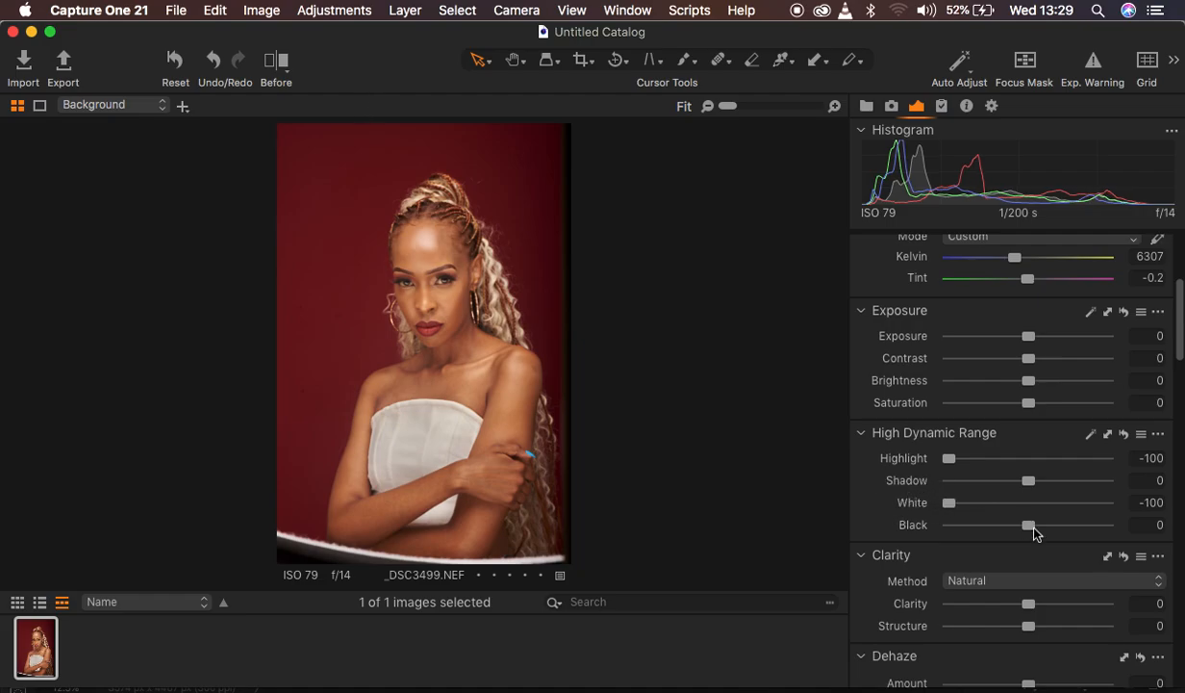
{"action": "left_click_drag", "start_coordinate": [1030, 358], "coordinate": [1025, 339]}
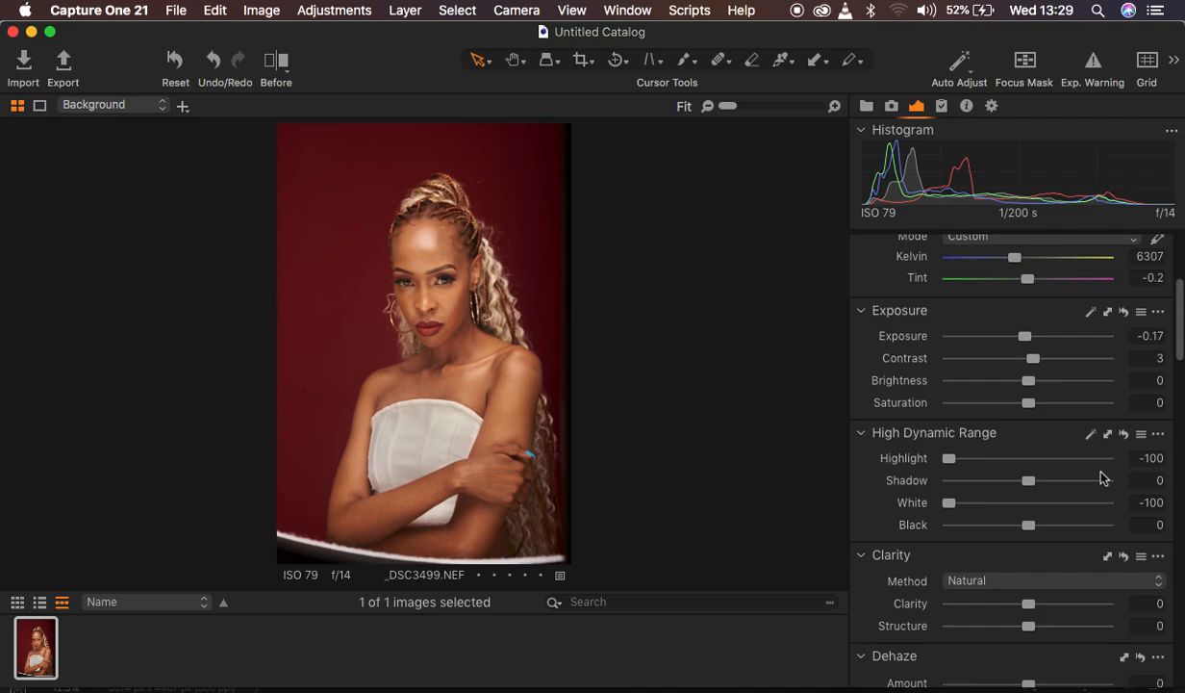
Raise the black input point of the RGB Levels to 6.
{"action": "scroll", "coordinate": [1103, 478], "scroll_direction": "down", "scroll_amount": 3}
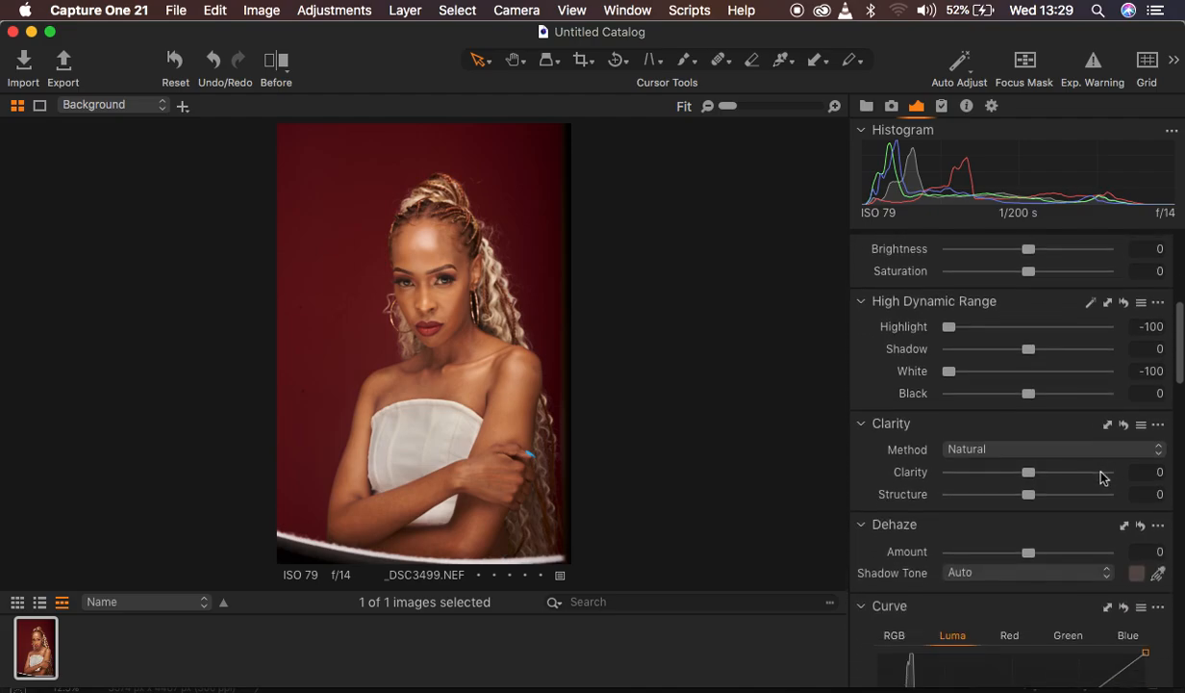
{"action": "scroll", "coordinate": [1102, 478], "scroll_direction": "down", "scroll_amount": 4}
{"action": "scroll", "coordinate": [1103, 479], "scroll_direction": "down", "scroll_amount": 10}
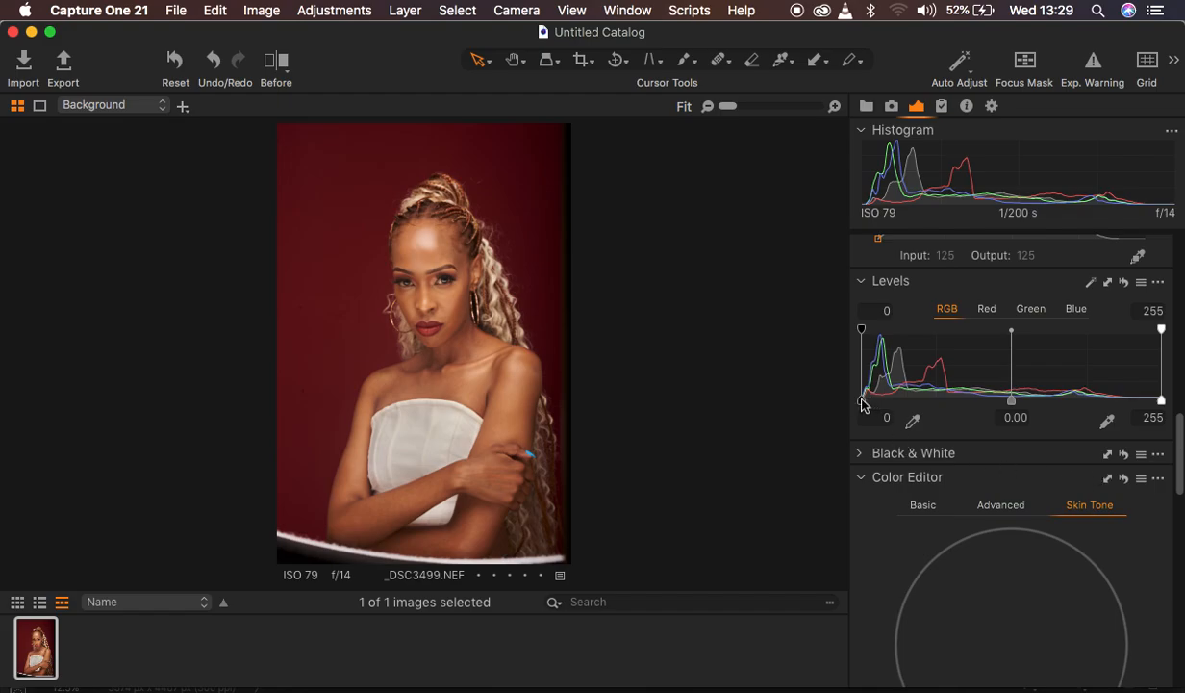
{"action": "left_click", "coordinate": [863, 402]}
{"action": "left_click_drag", "start_coordinate": [863, 402], "coordinate": [869, 401]}
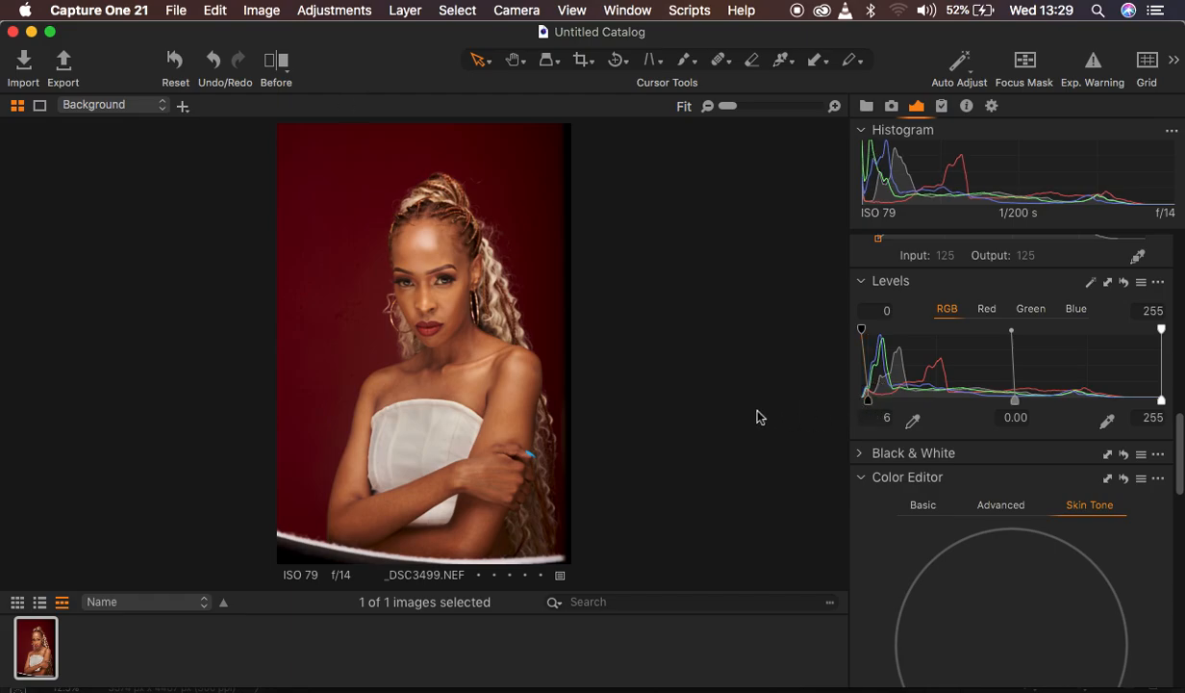
Set the High Dynamic Range Shadow to 2 and the Clarity amount to 4.
{"action": "scroll", "coordinate": [1074, 423], "scroll_direction": "up", "scroll_amount": 10}
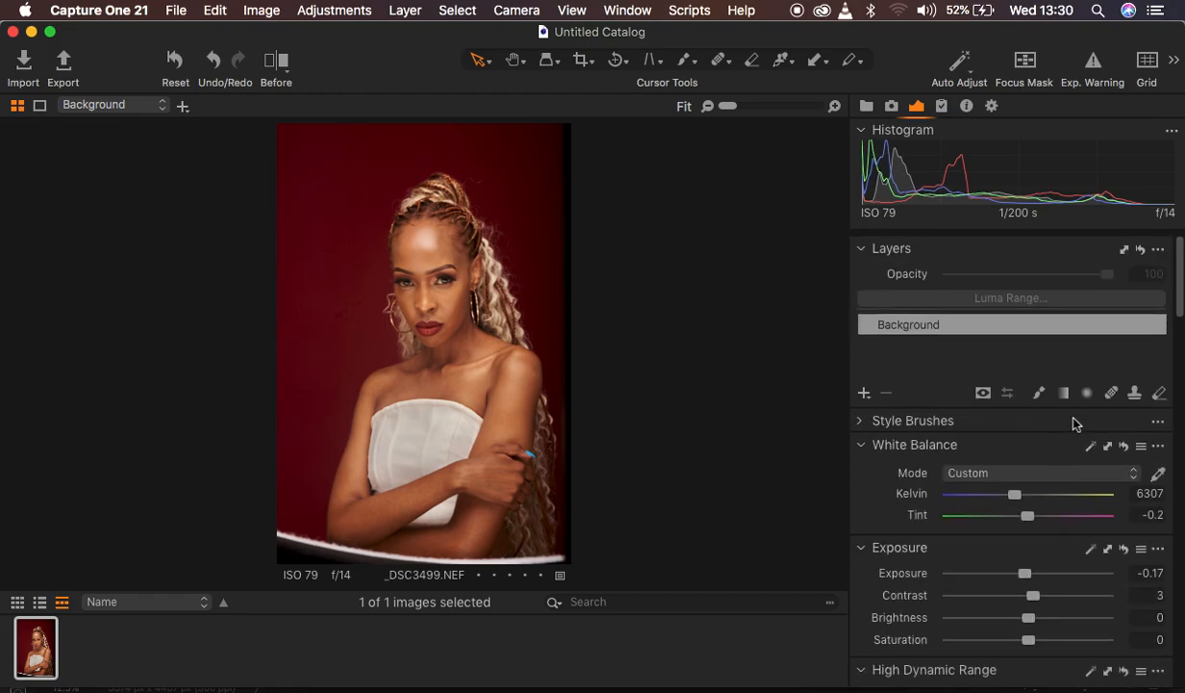
{"action": "scroll", "coordinate": [1074, 424], "scroll_direction": "down", "scroll_amount": 2}
{"action": "scroll", "coordinate": [1075, 423], "scroll_direction": "down", "scroll_amount": 2}
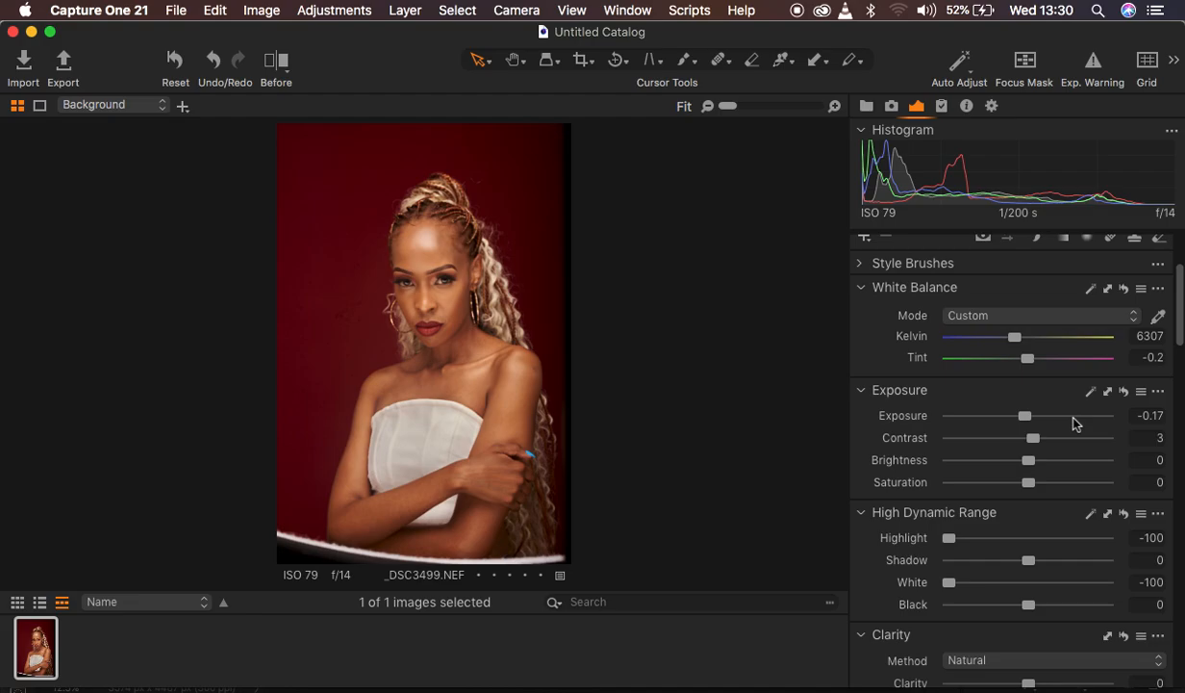
{"action": "scroll", "coordinate": [1075, 423], "scroll_direction": "down", "scroll_amount": 3}
{"action": "left_click_drag", "start_coordinate": [1031, 467], "coordinate": [1033, 467]}
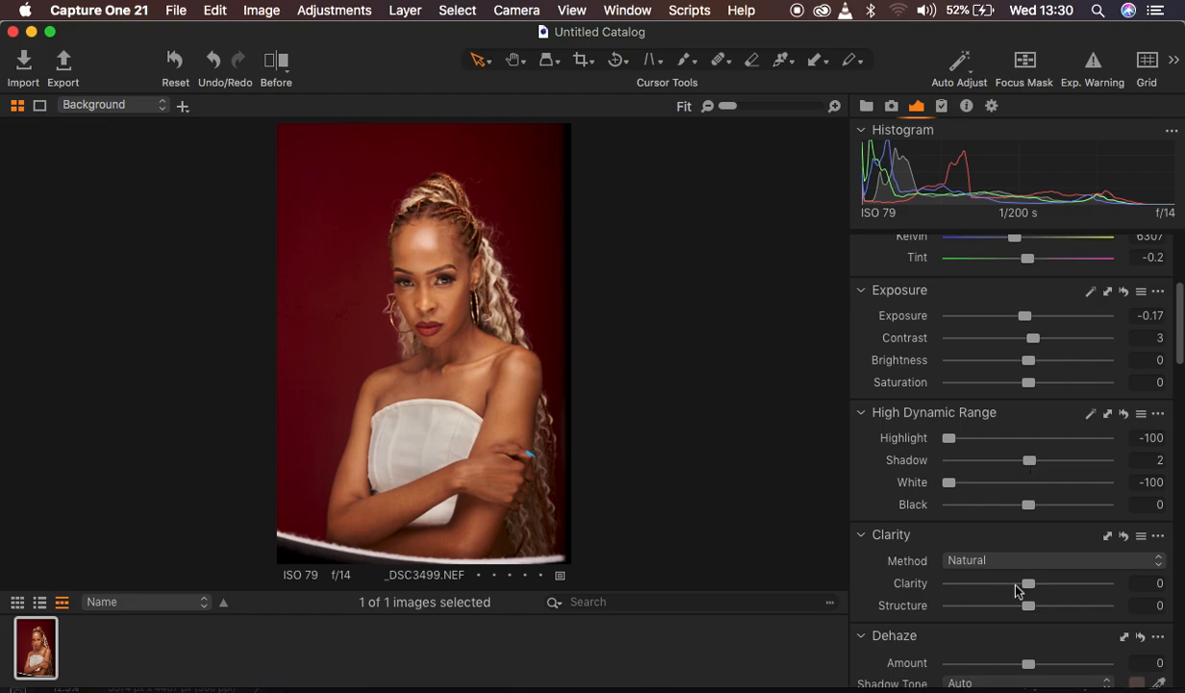
{"action": "left_click_drag", "start_coordinate": [1028, 589], "coordinate": [1033, 589]}
Compare the portrait before and after the adjustments using the split view across the whole image.
{"action": "left_click", "coordinate": [276, 60]}
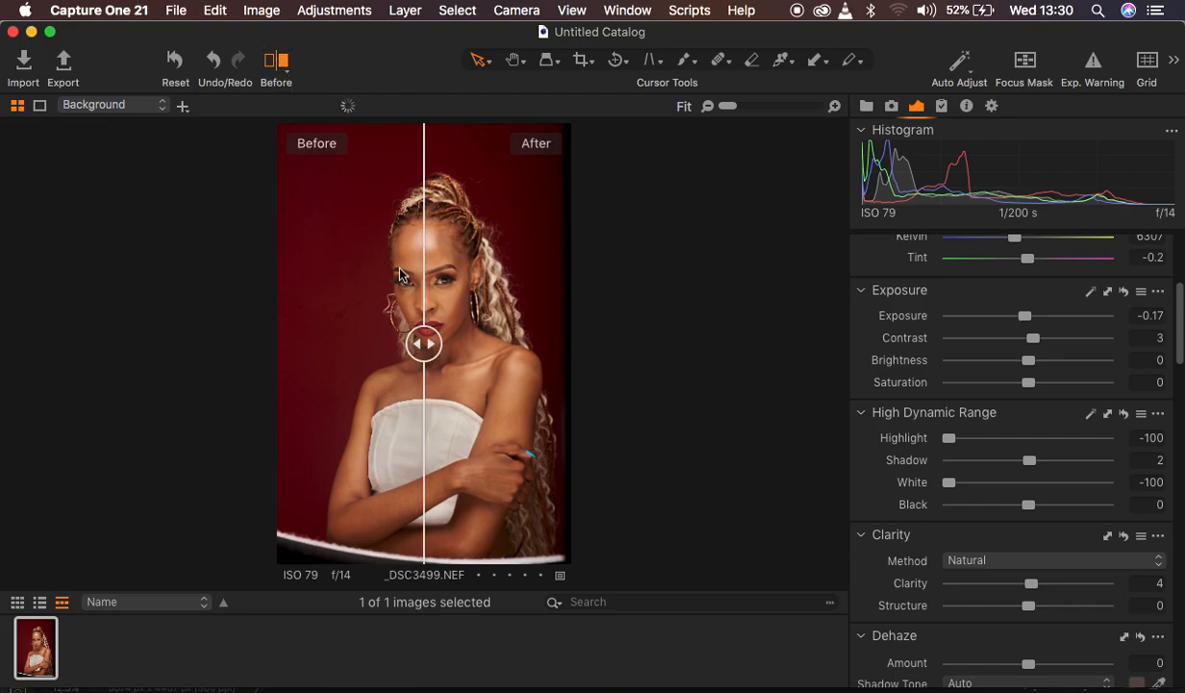
{"action": "left_click_drag", "start_coordinate": [426, 342], "coordinate": [242, 308]}
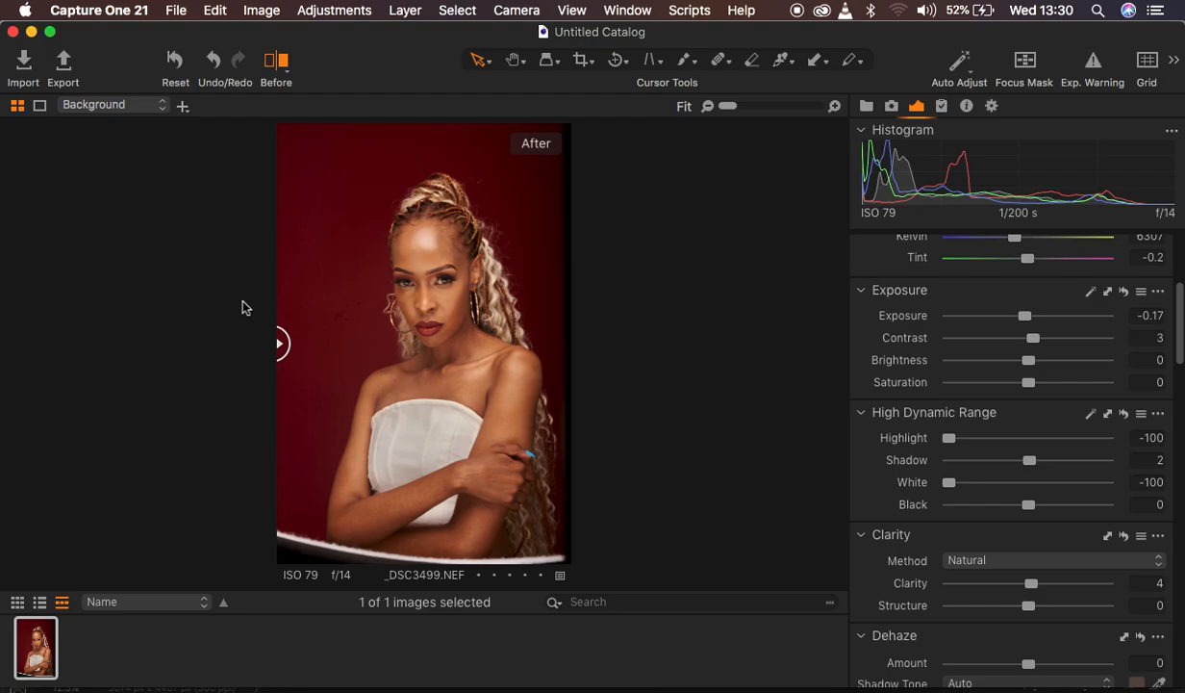
{"action": "left_click", "coordinate": [274, 63]}
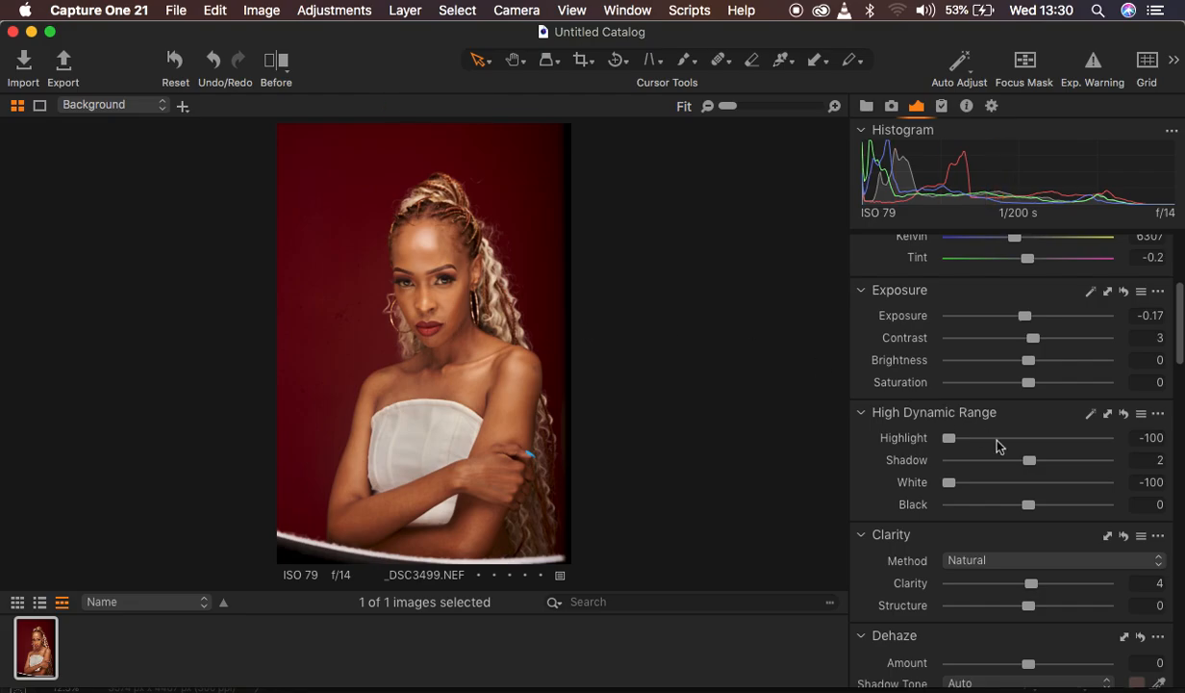
Add a new filled adjustment layer above the Background layer.
{"action": "scroll", "coordinate": [997, 445], "scroll_direction": "up", "scroll_amount": 6}
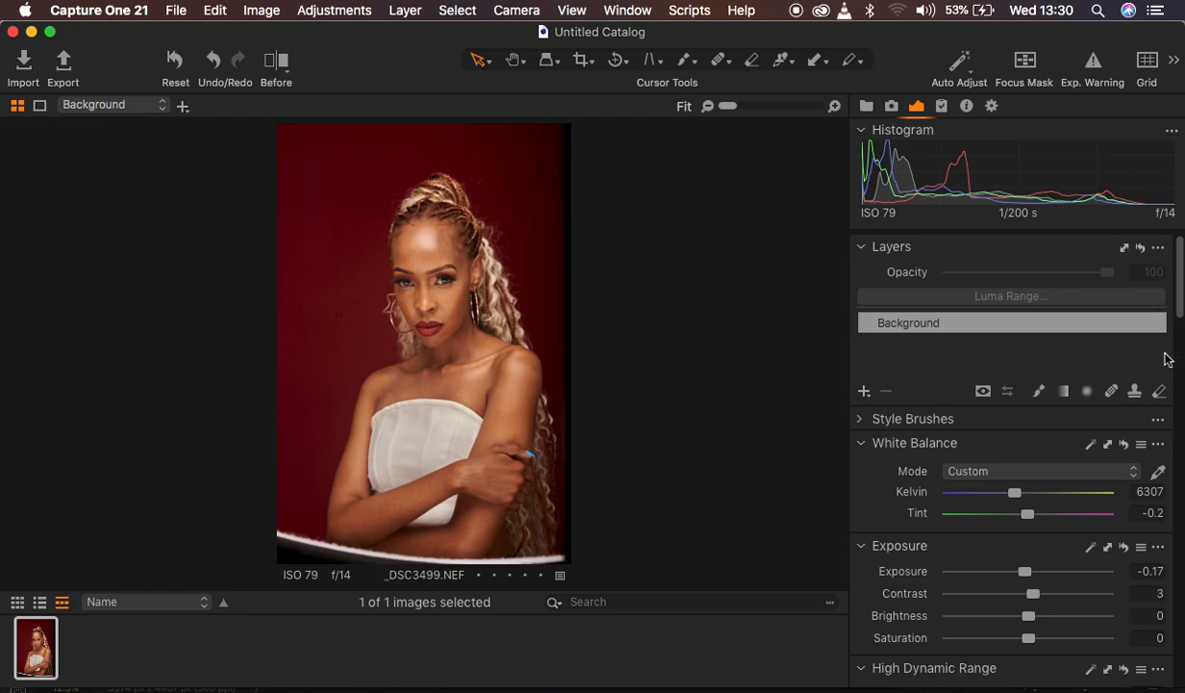
{"action": "left_click", "coordinate": [864, 392]}
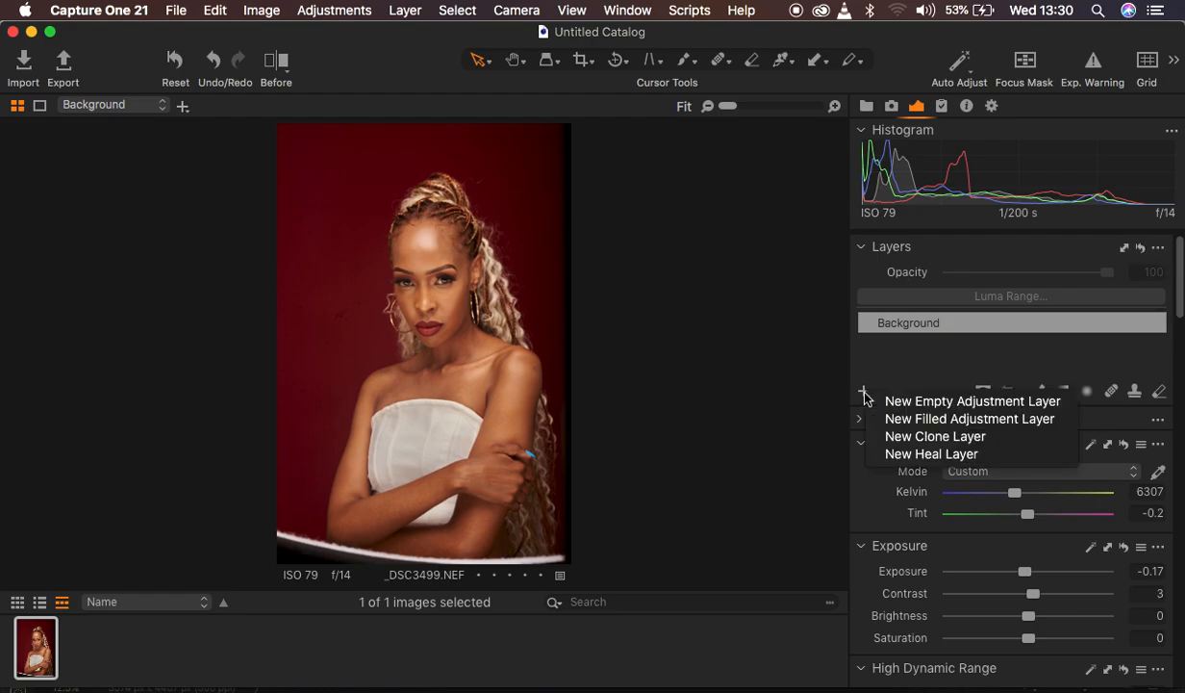
{"action": "left_click", "coordinate": [928, 424]}
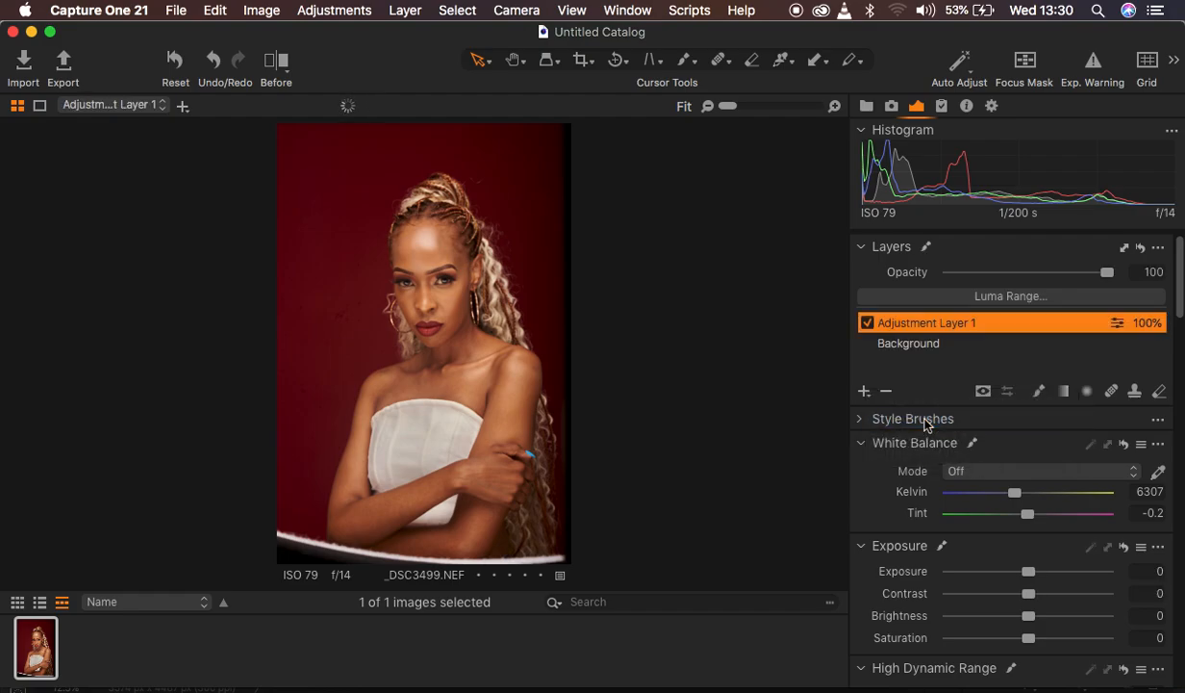
Examine the skin on the model's face, neck and shoulders at 50% zoom.
{"action": "scroll", "coordinate": [1037, 516], "scroll_direction": "down", "scroll_amount": 3}
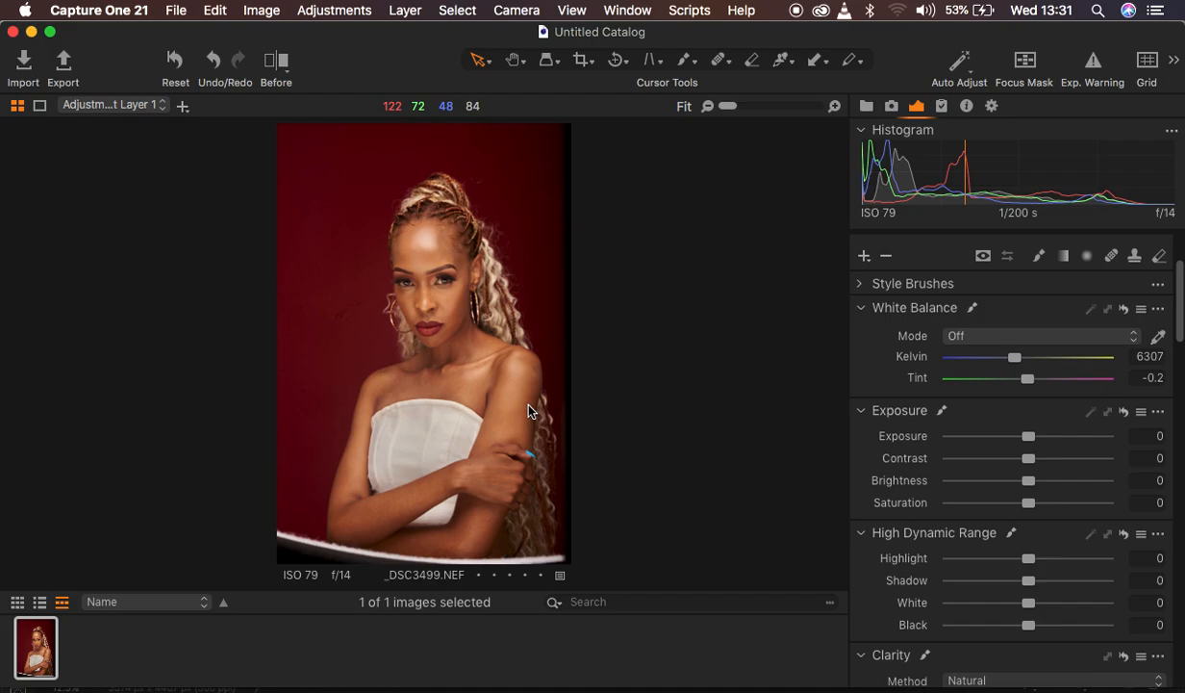
{"action": "key", "text": "super+plus"}
{"action": "key", "text": "super+plus"}
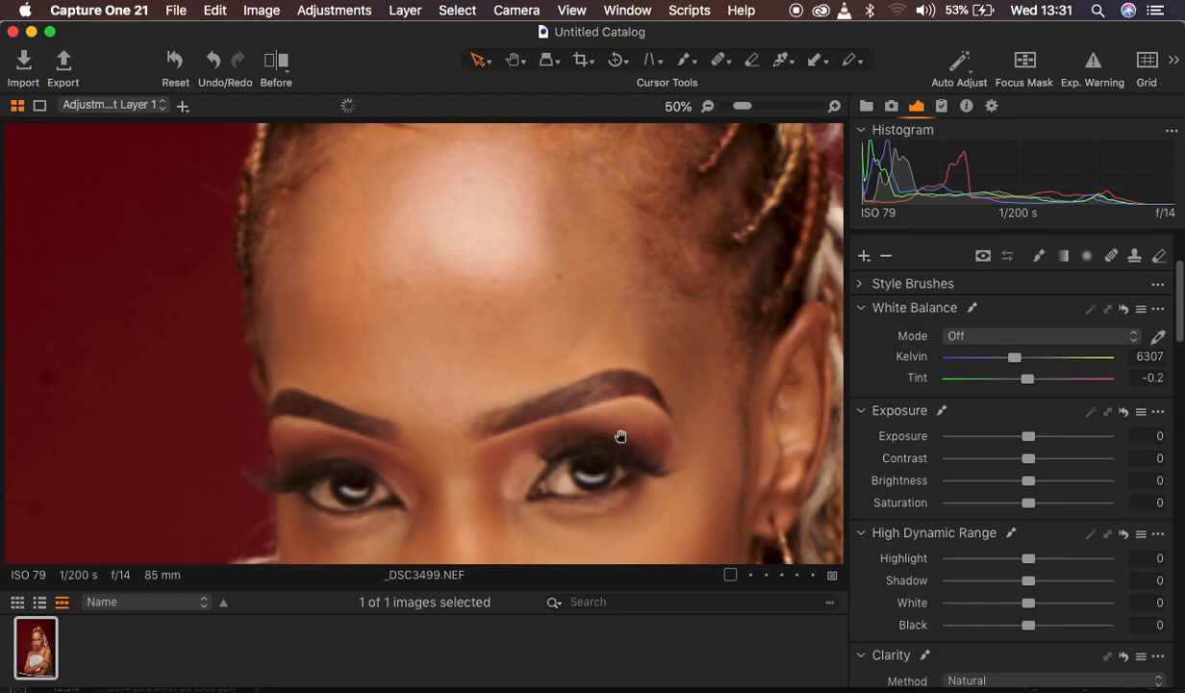
{"action": "scroll", "coordinate": [616, 437], "scroll_direction": "down", "scroll_amount": 6}
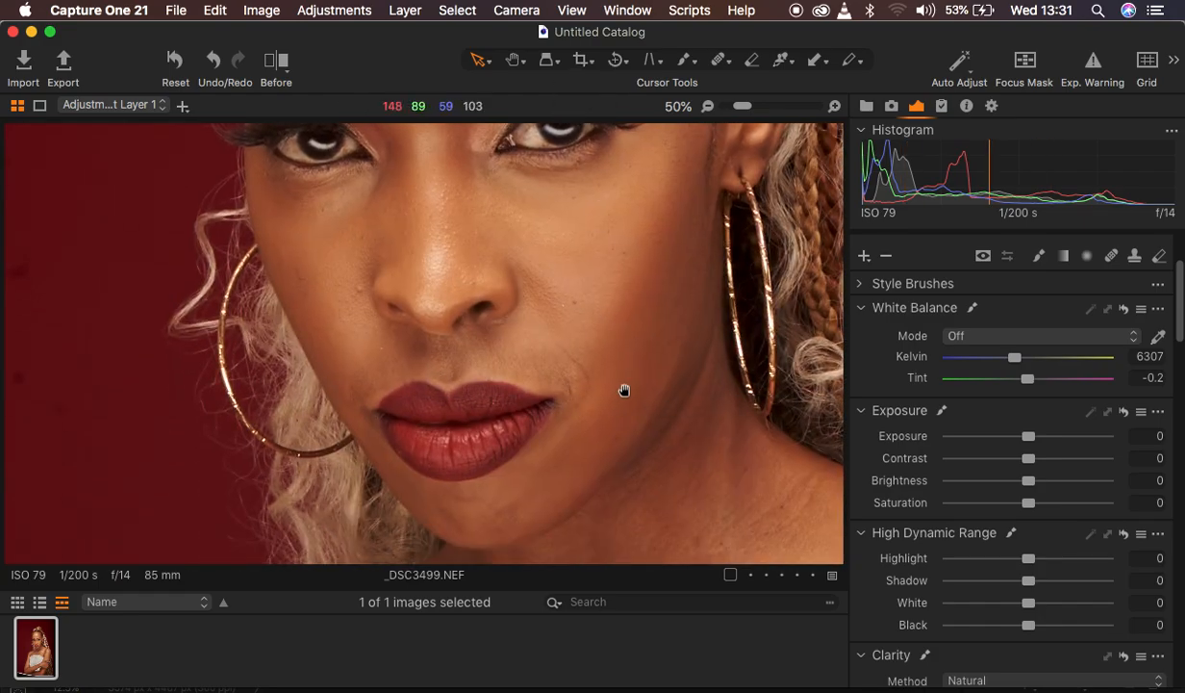
{"action": "scroll", "coordinate": [623, 383], "scroll_direction": "down", "scroll_amount": 5}
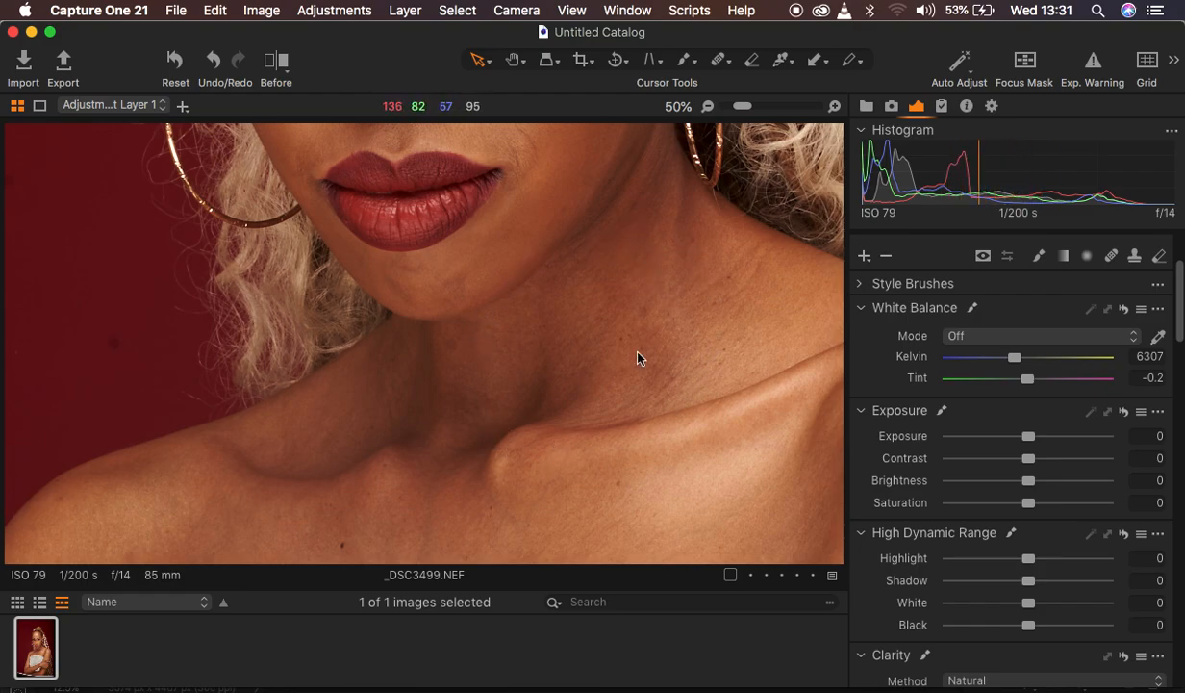
{"action": "left_click_drag", "start_coordinate": [578, 245], "coordinate": [606, 531]}
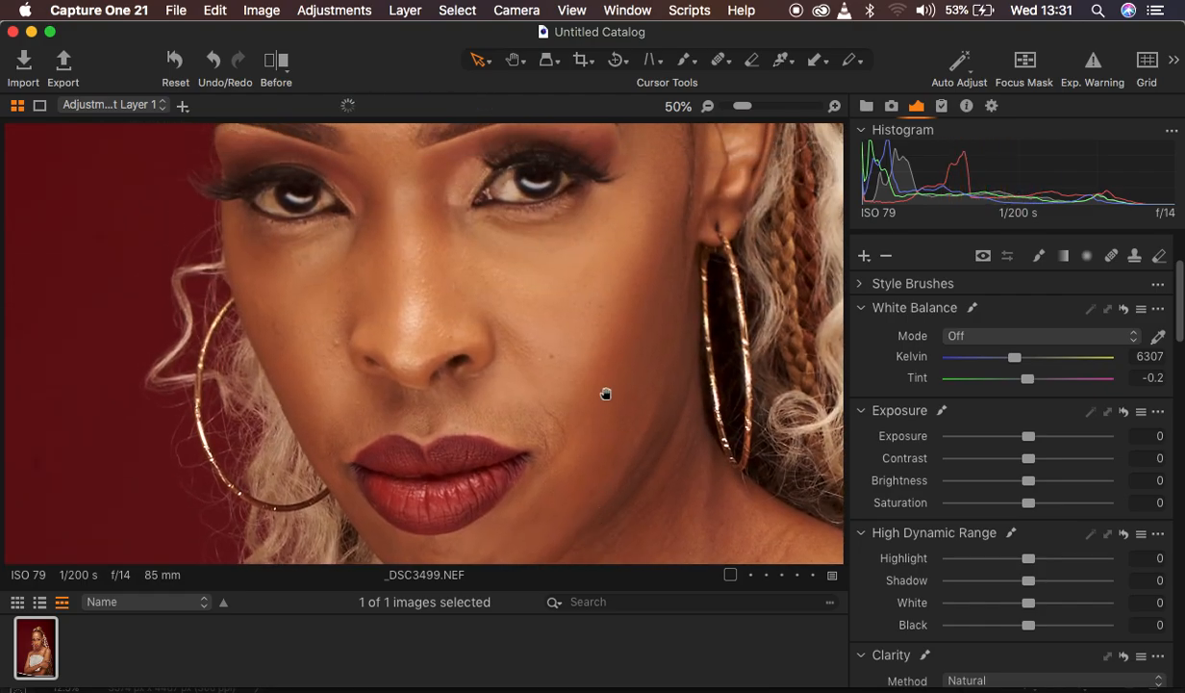
{"action": "left_click_drag", "start_coordinate": [627, 250], "coordinate": [635, 455]}
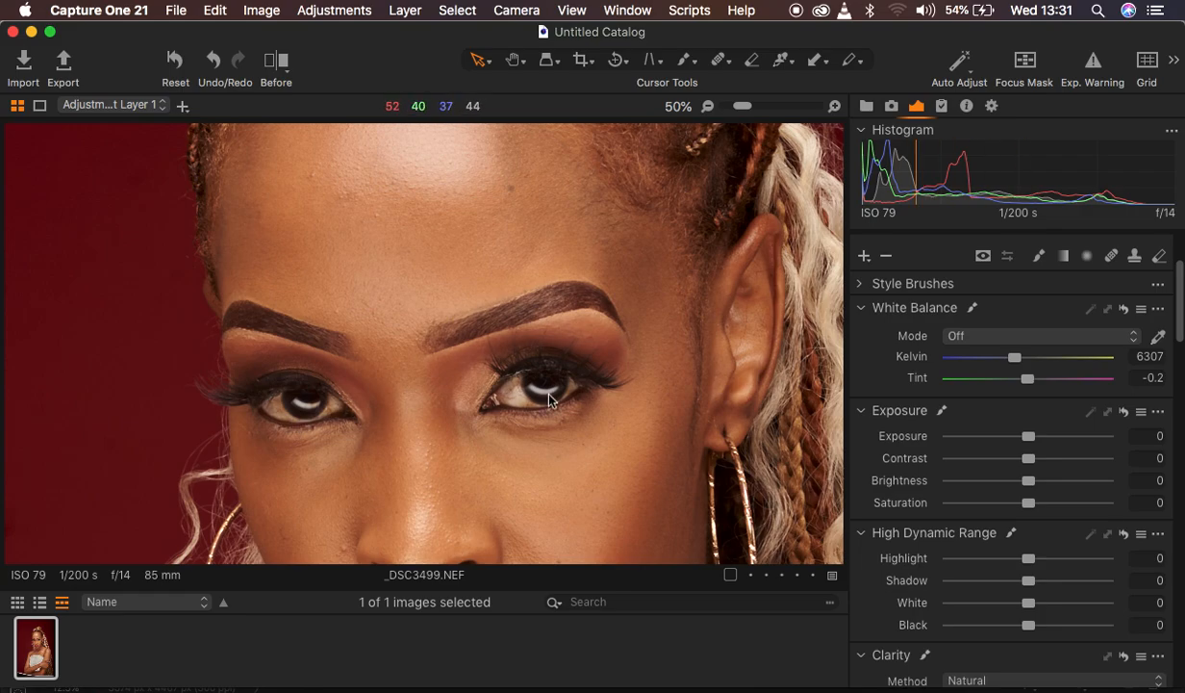
{"action": "key", "text": "super+0"}
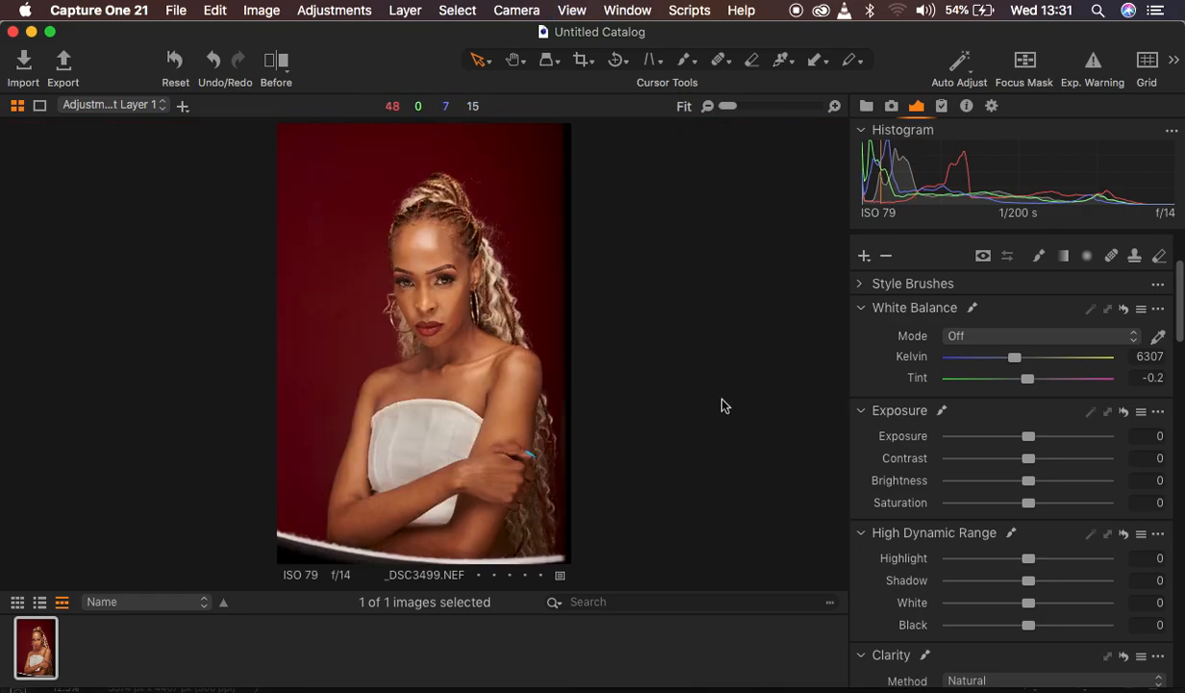
Rename the new adjustment layer "color grade".
{"action": "scroll", "coordinate": [1016, 426], "scroll_direction": "up", "scroll_amount": 5}
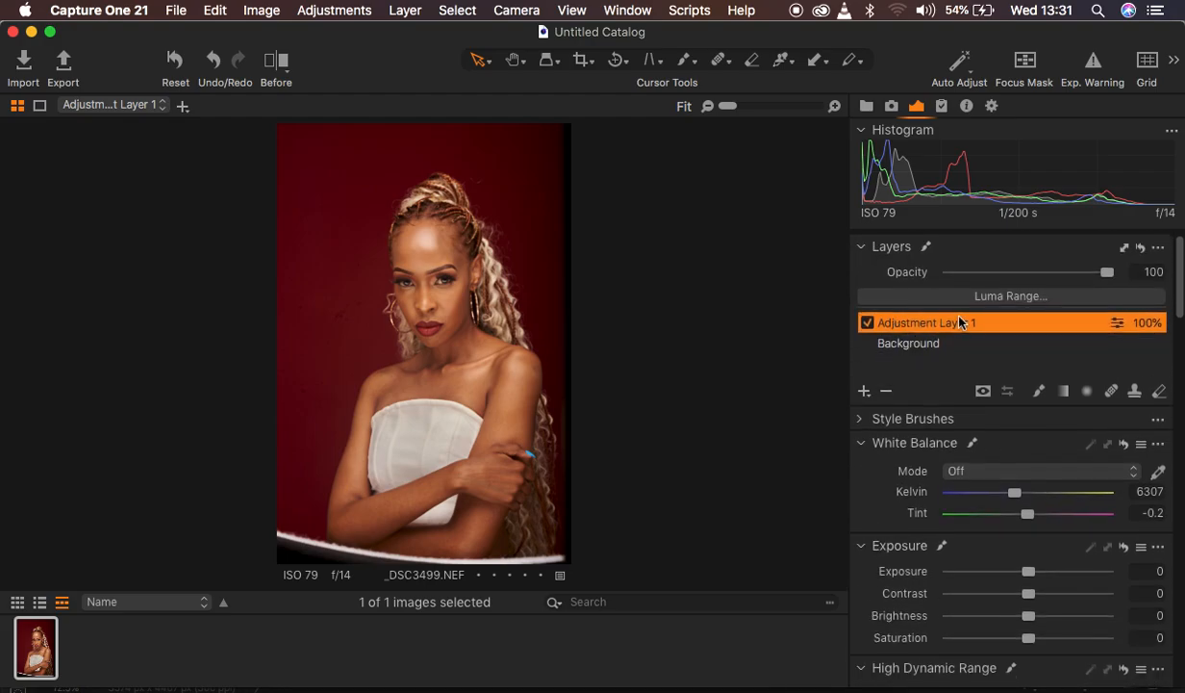
{"action": "double_click", "coordinate": [923, 324]}
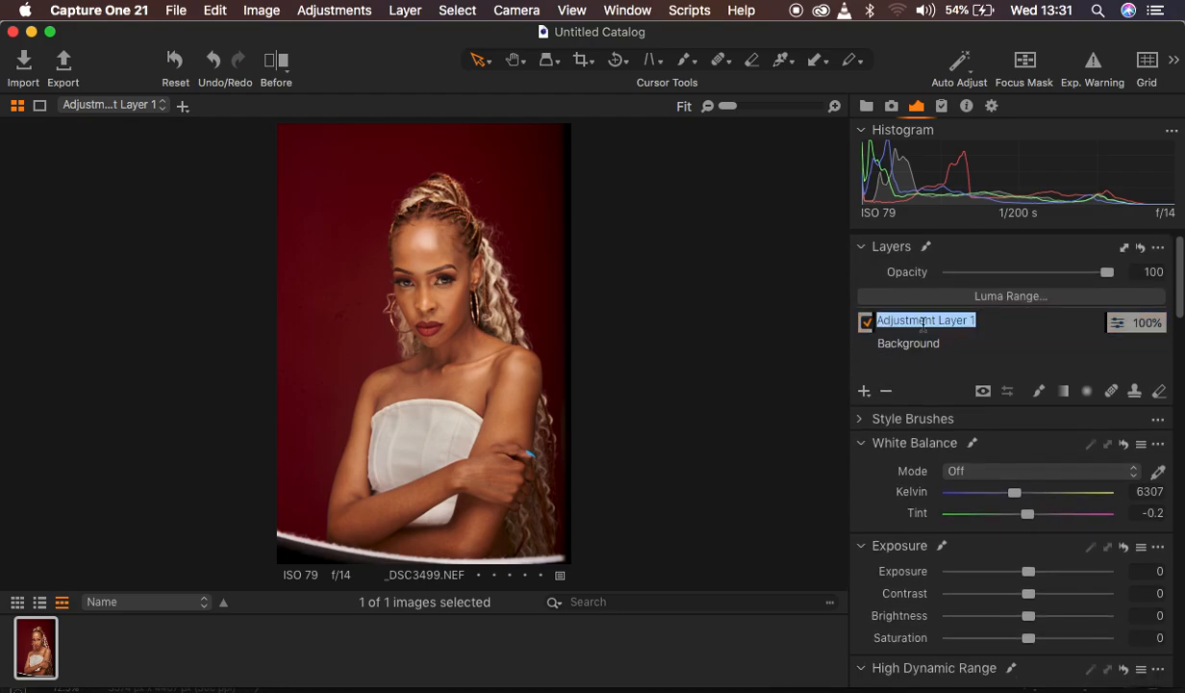
{"action": "type", "text": "color grade"}
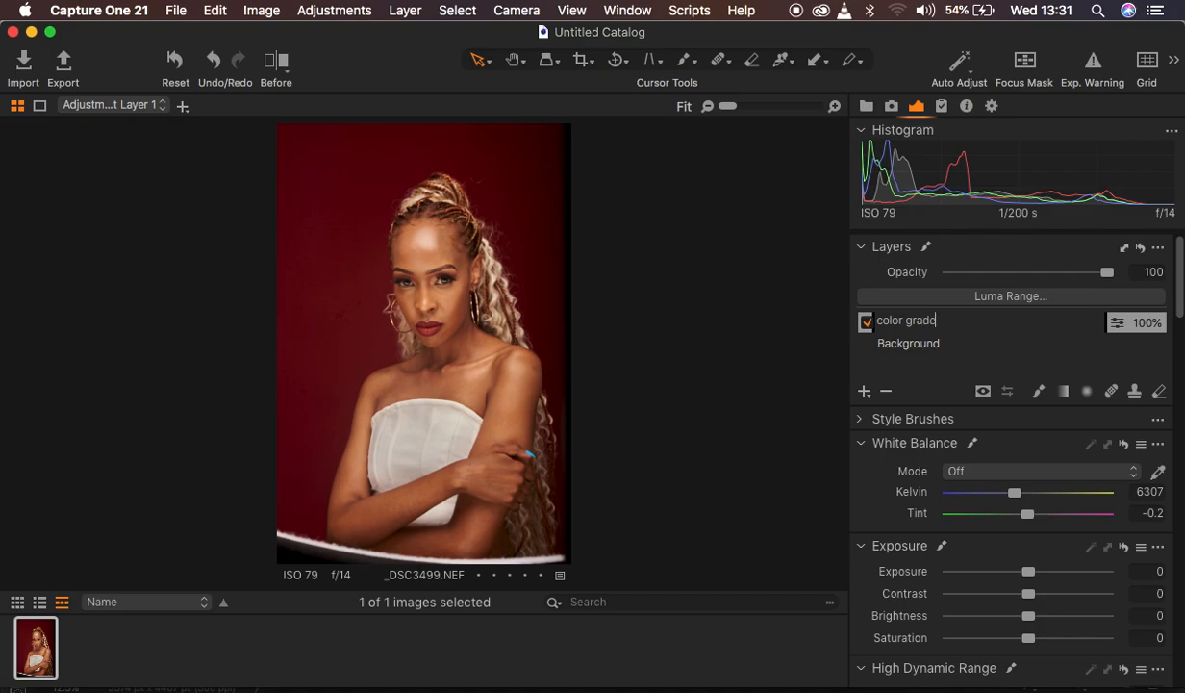
{"action": "key", "text": "Return"}
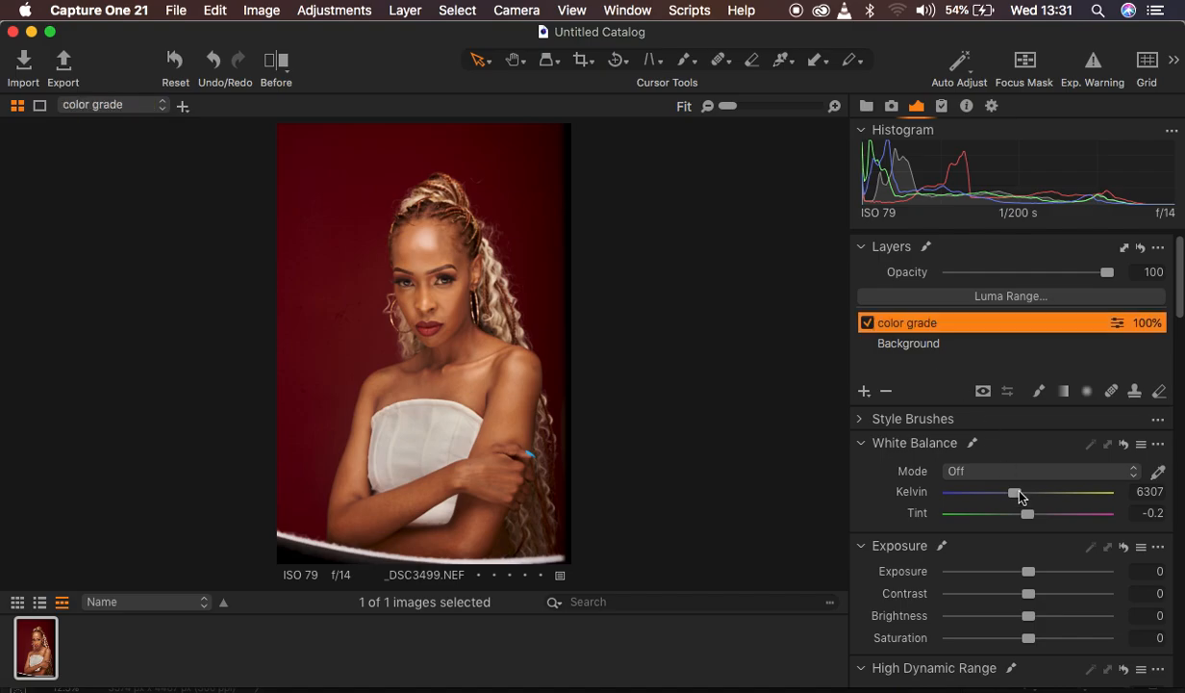
{"action": "scroll", "coordinate": [1019, 496], "scroll_direction": "down", "scroll_amount": 10}
{"action": "scroll", "coordinate": [1020, 496], "scroll_direction": "down", "scroll_amount": 8}
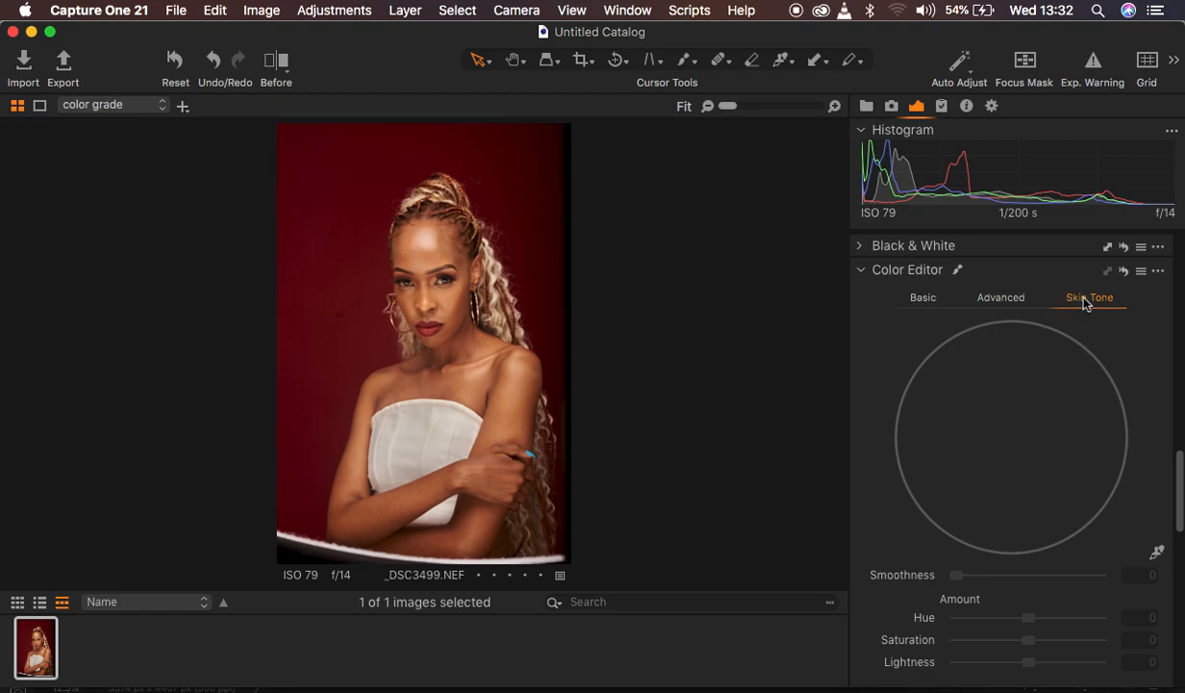
{"action": "scroll", "coordinate": [1085, 304], "scroll_direction": "up", "scroll_amount": 8}
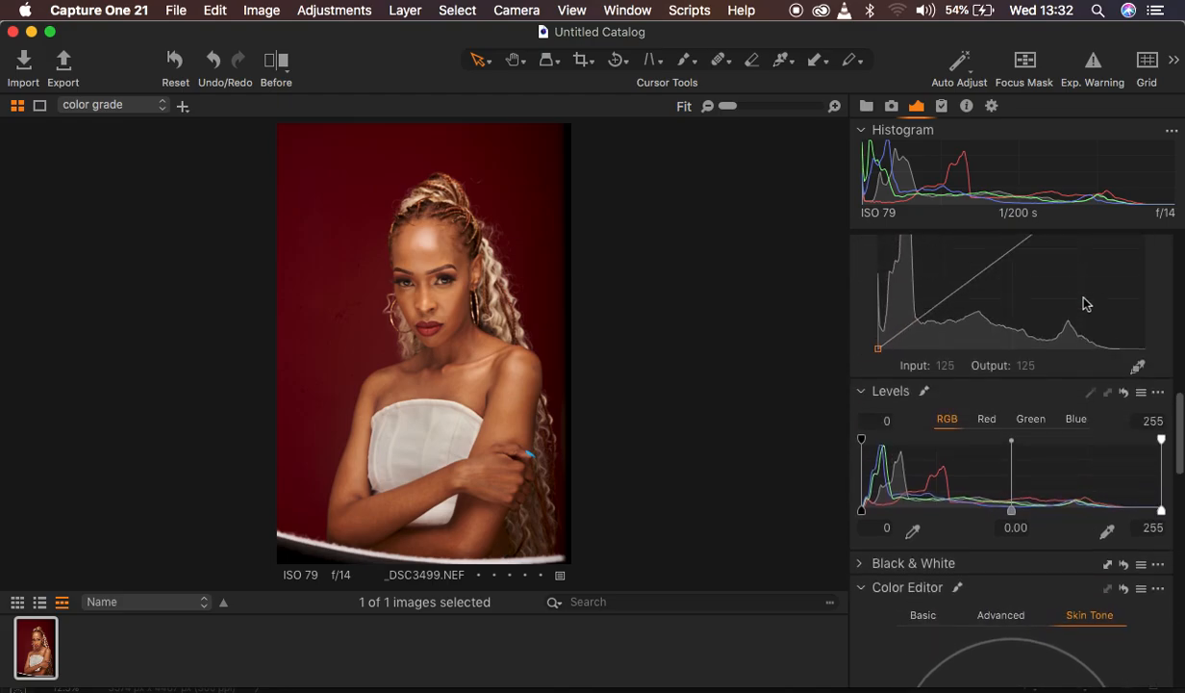
{"action": "scroll", "coordinate": [1078, 304], "scroll_direction": "up", "scroll_amount": 3}
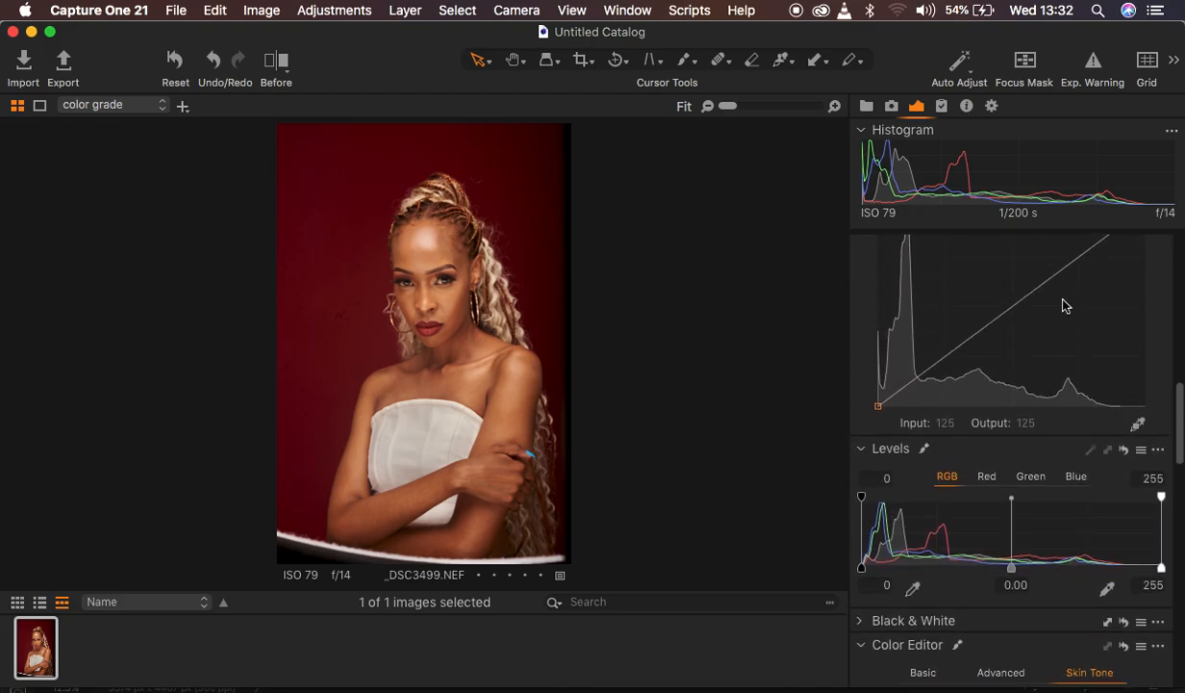
{"action": "right_click", "coordinate": [864, 308]}
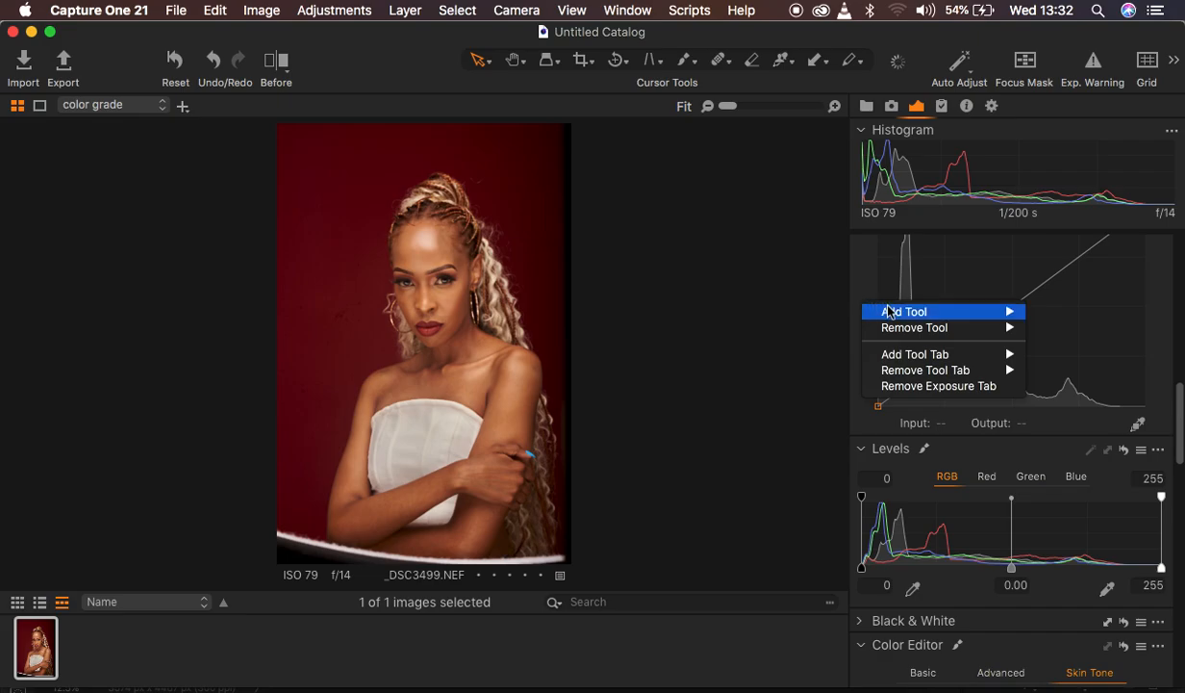
{"action": "mouse_move", "coordinate": [885, 311]}
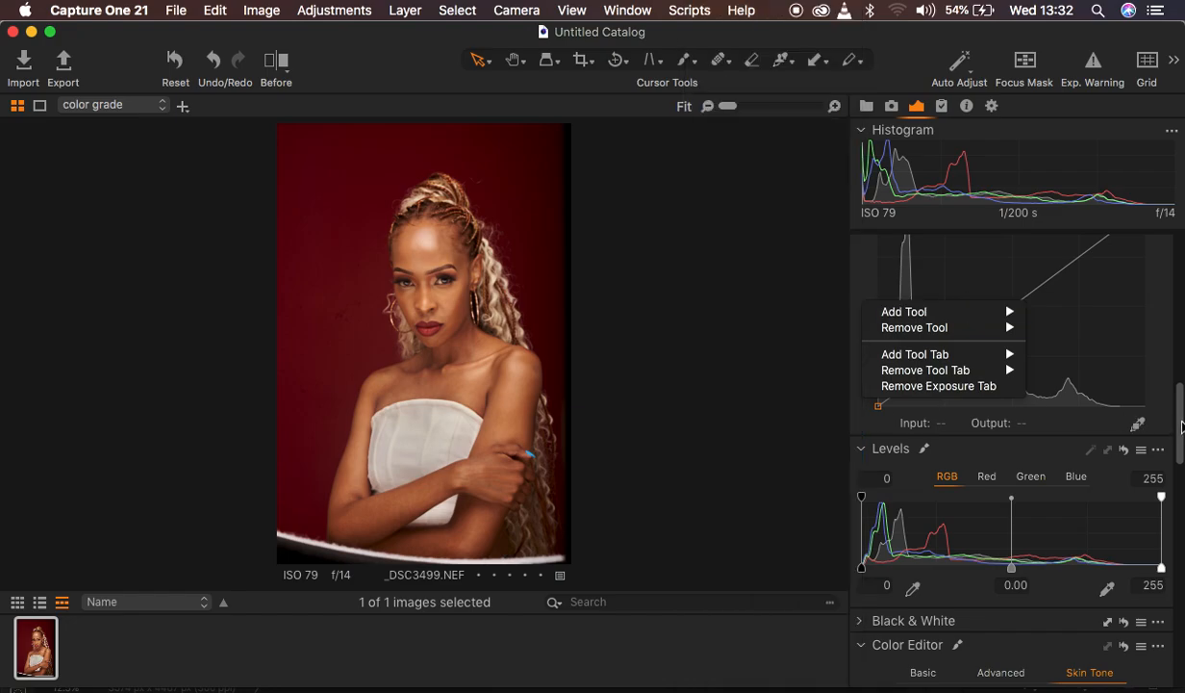
{"action": "left_click", "coordinate": [1181, 426]}
Sample the model's facial skin with the color picker of the Color Editor's Skin Tone section.
{"action": "scroll", "coordinate": [1101, 572], "scroll_direction": "down", "scroll_amount": 5}
{"action": "scroll", "coordinate": [1094, 572], "scroll_direction": "down", "scroll_amount": 3}
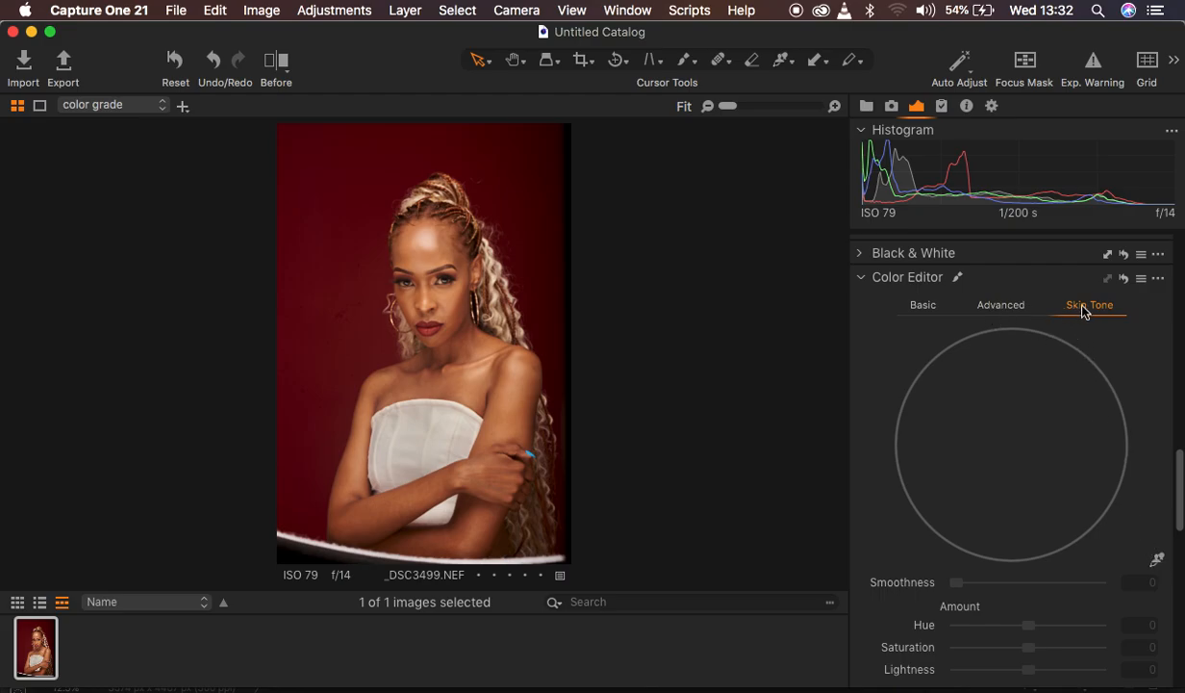
{"action": "left_click", "coordinate": [1157, 558]}
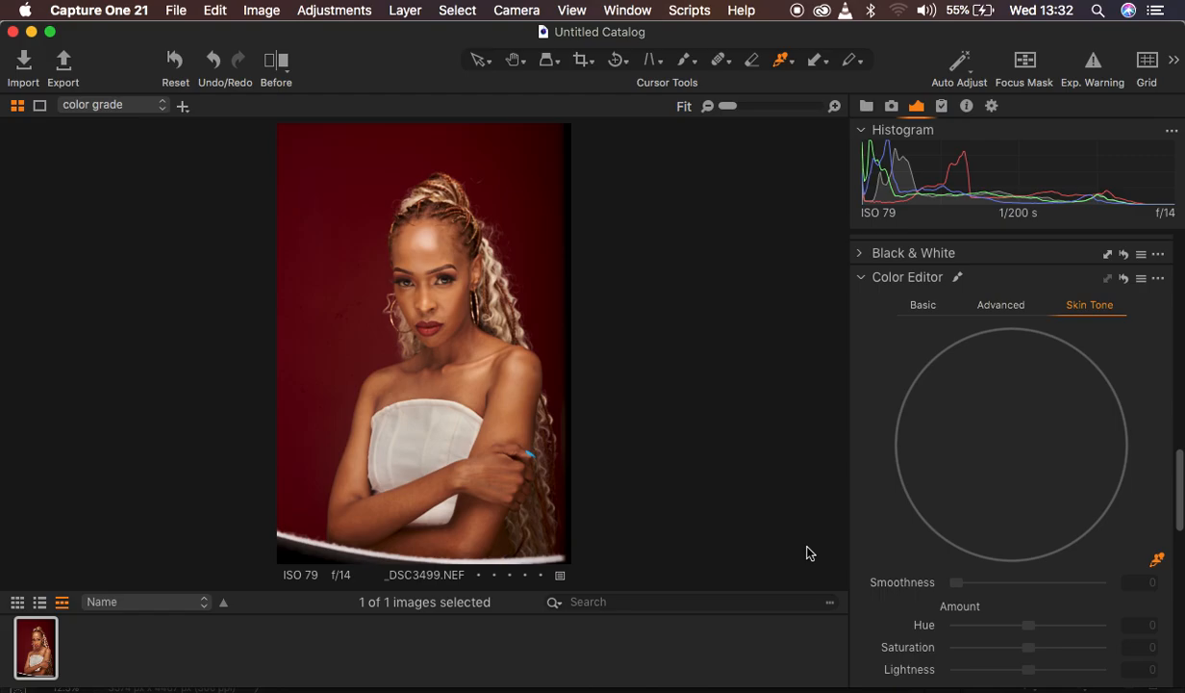
{"action": "scroll", "coordinate": [807, 553], "scroll_direction": "up", "scroll_amount": 6}
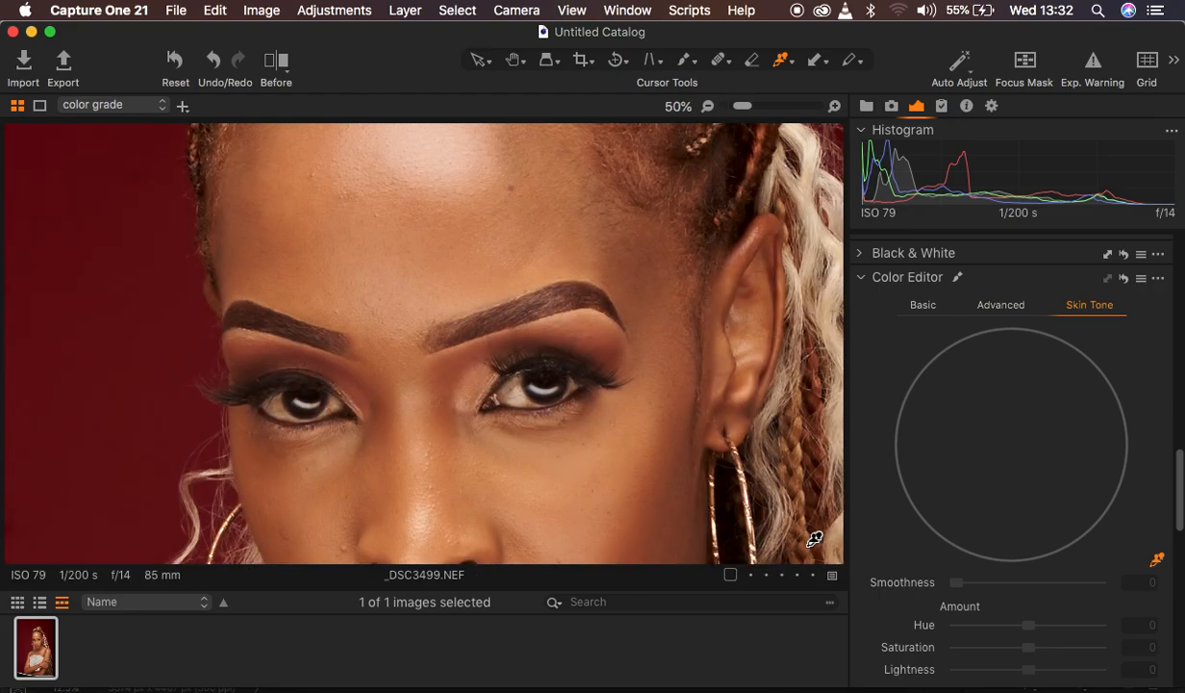
{"action": "left_click_drag", "start_coordinate": [676, 459], "coordinate": [714, 168]}
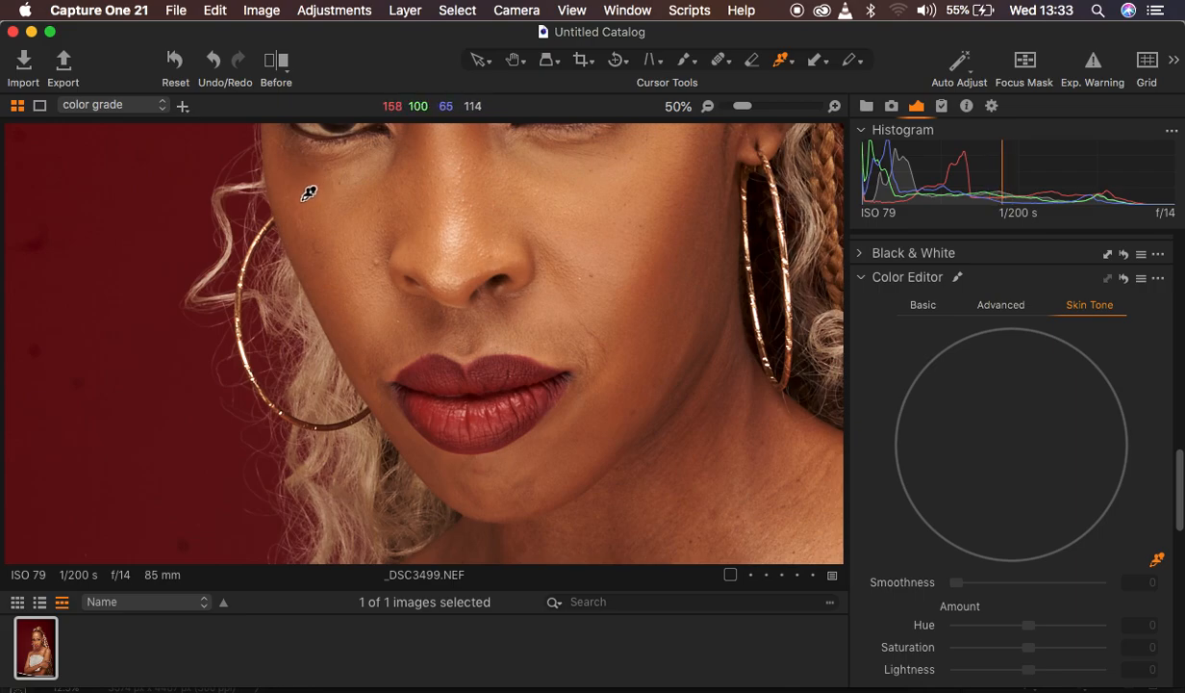
{"action": "left_click", "coordinate": [483, 137]}
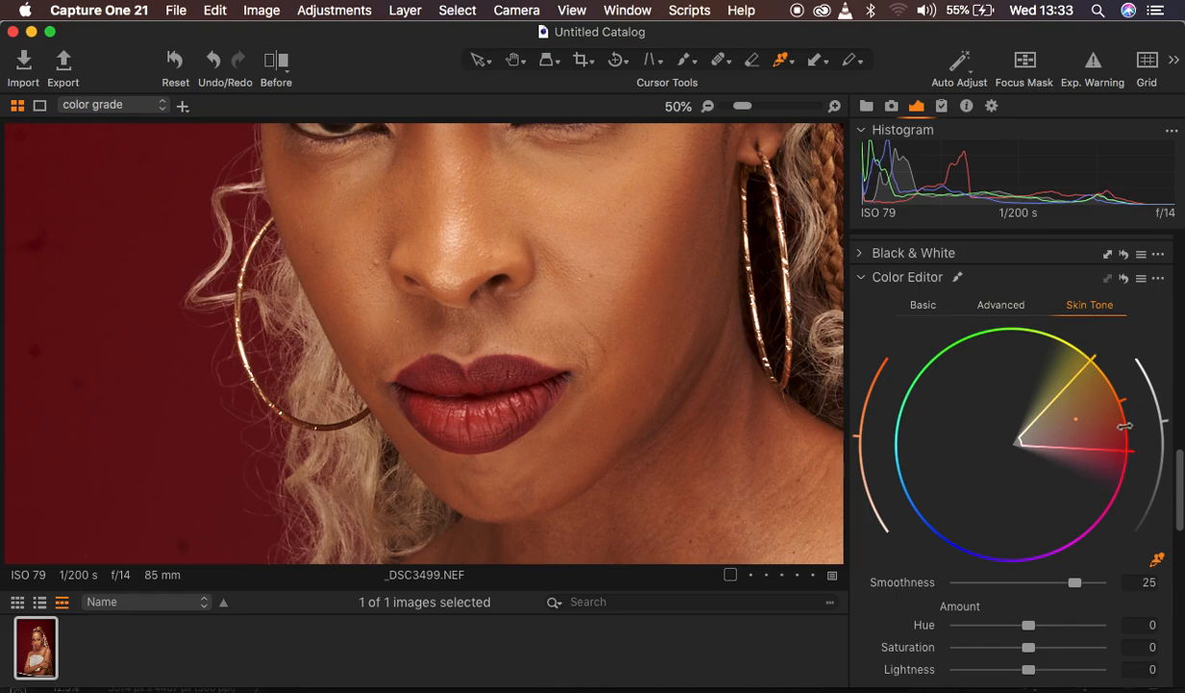
Fit the whole portrait in the viewer and turn on the preview of the selected color range.
{"action": "key", "text": "super+0"}
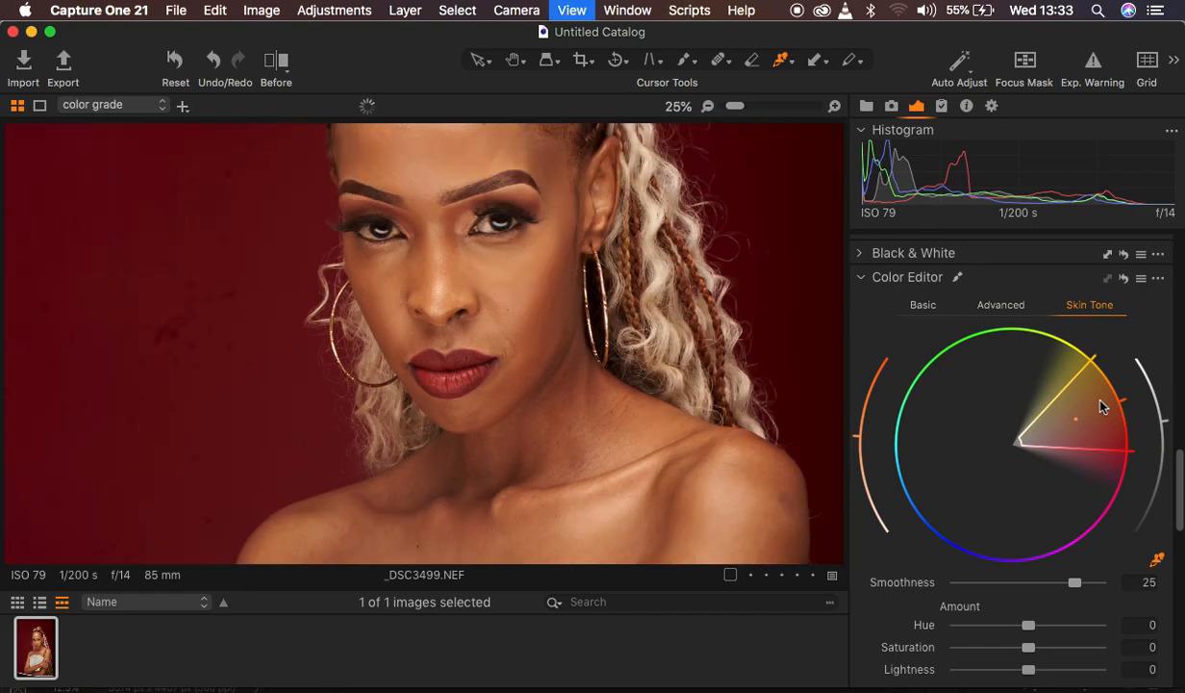
{"action": "scroll", "coordinate": [1102, 407], "scroll_direction": "down", "scroll_amount": 5}
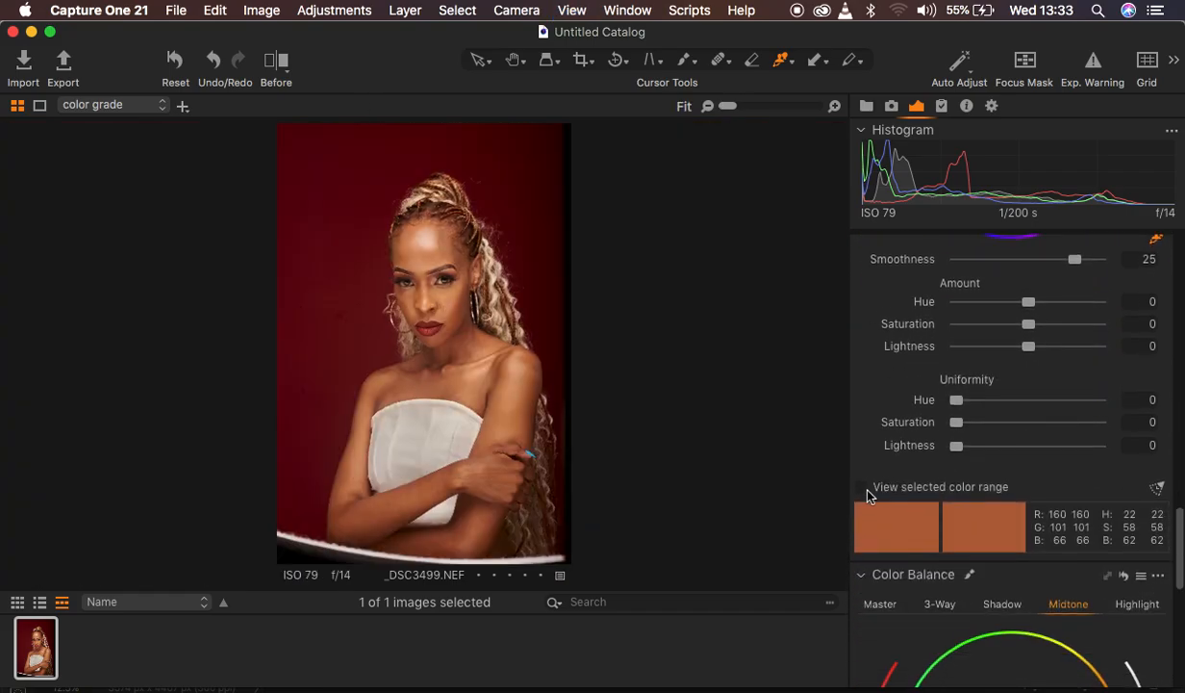
{"action": "left_click", "coordinate": [864, 489]}
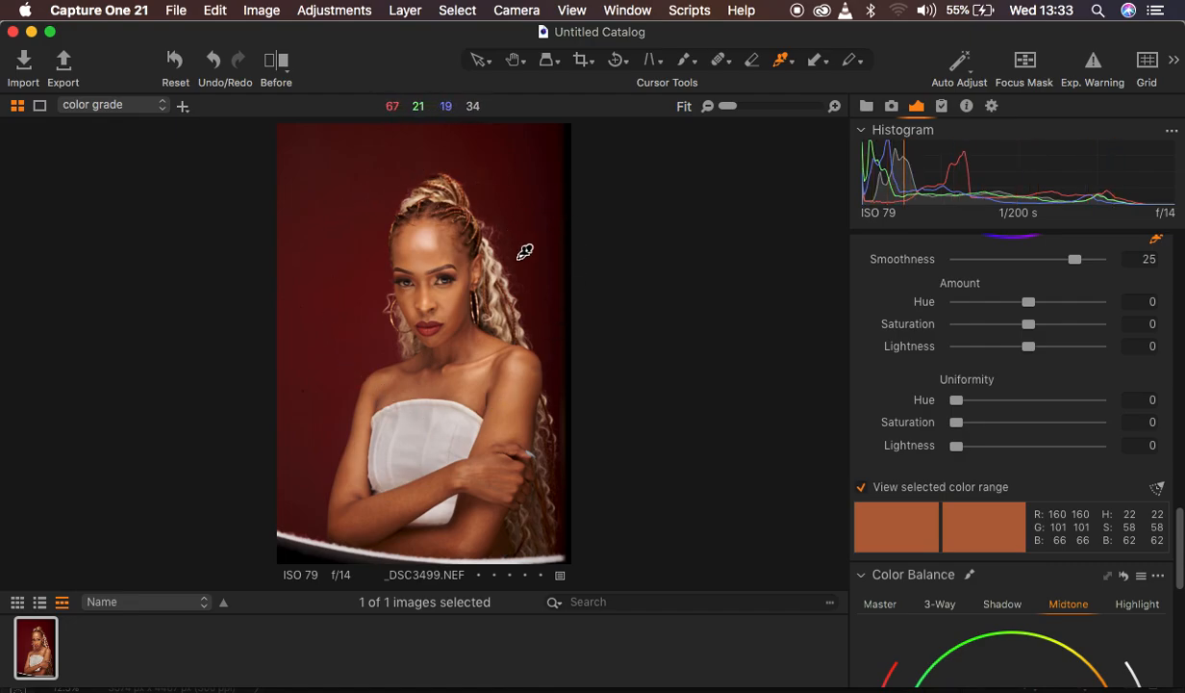
Narrow the skin tone range from red to orange-red to exclude the backdrop and lips, and turn off the color range preview.
{"action": "scroll", "coordinate": [1069, 341], "scroll_direction": "up", "scroll_amount": 3}
{"action": "scroll", "coordinate": [1069, 341], "scroll_direction": "up", "scroll_amount": 3}
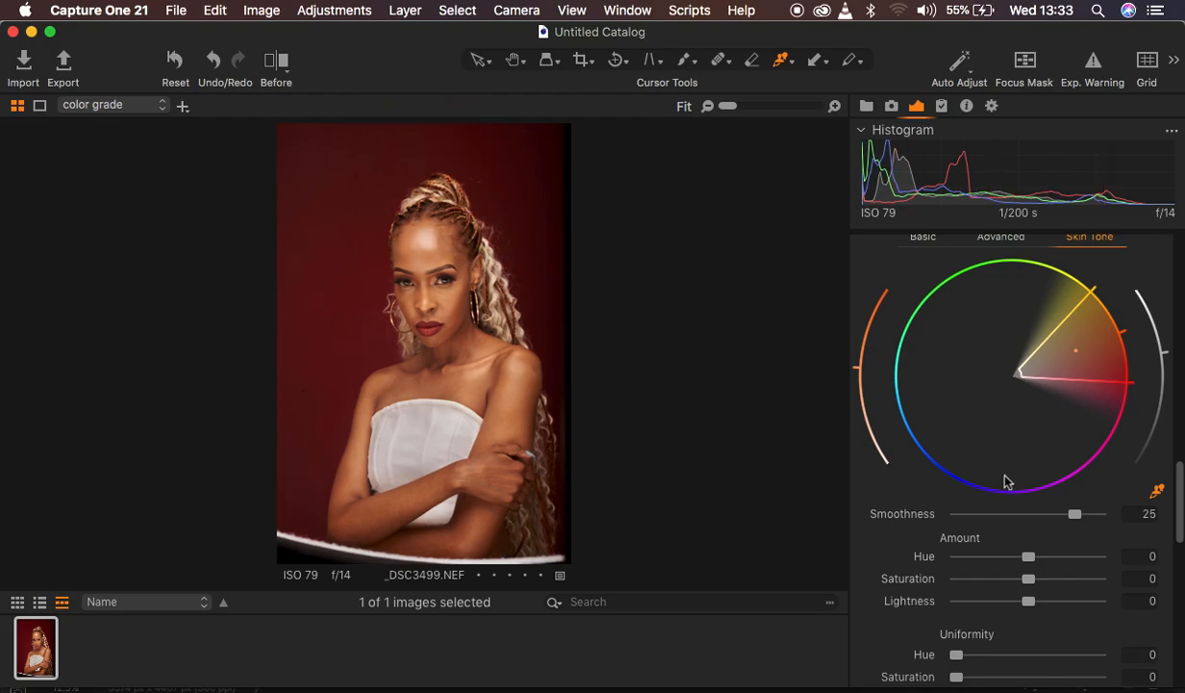
{"action": "scroll", "coordinate": [1005, 481], "scroll_direction": "down", "scroll_amount": 5}
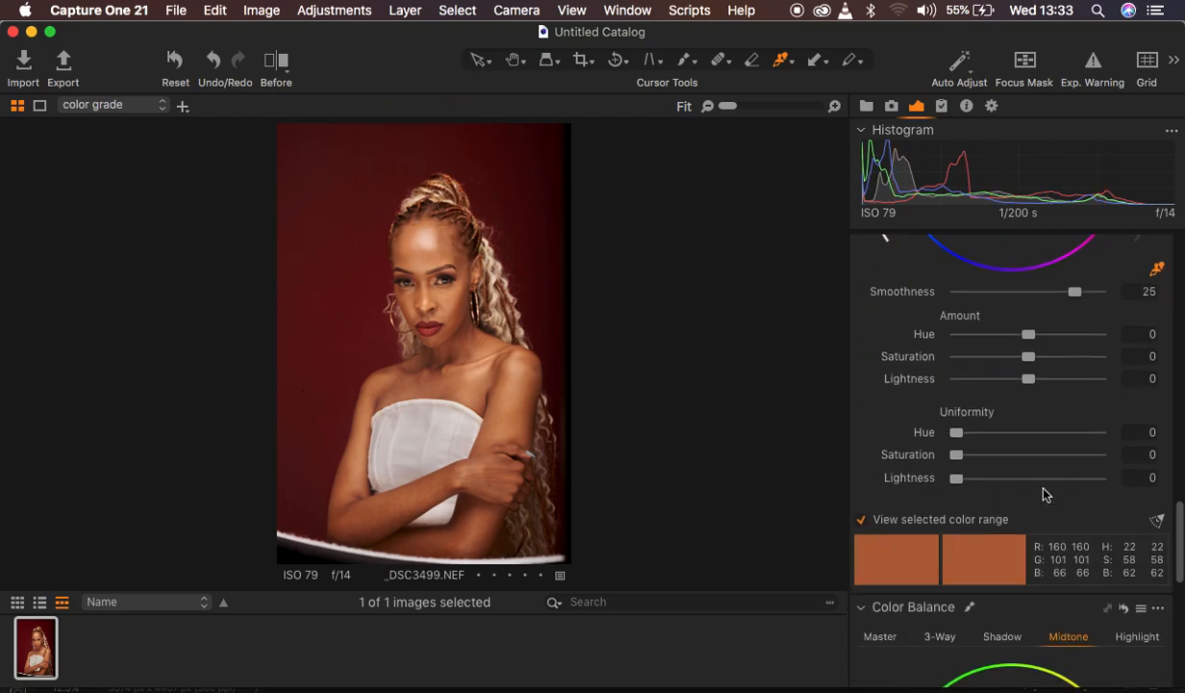
{"action": "scroll", "coordinate": [1078, 464], "scroll_direction": "up", "scroll_amount": 1}
{"action": "scroll", "coordinate": [1081, 464], "scroll_direction": "up", "scroll_amount": 5}
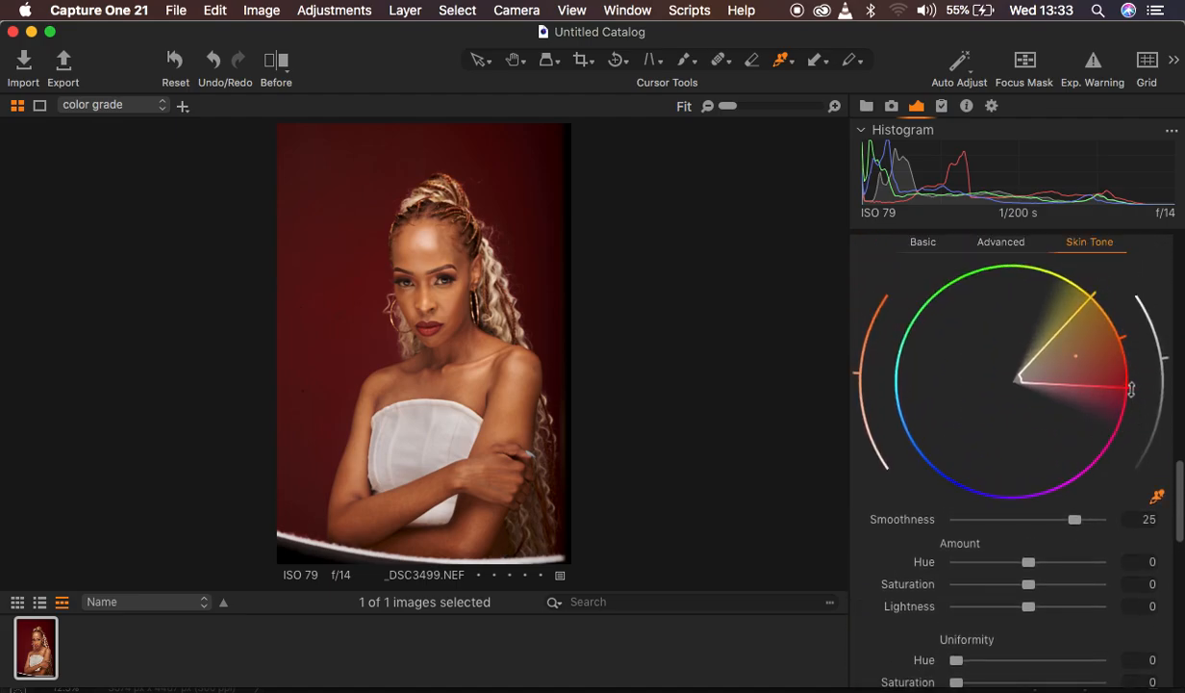
{"action": "mouse_move", "coordinate": [1131, 389]}
{"action": "left_mouse_down"}
{"action": "mouse_move", "coordinate": [1129, 350]}
{"action": "mouse_move", "coordinate": [1087, 336]}
{"action": "mouse_move", "coordinate": [1127, 343]}
{"action": "left_mouse_up"}
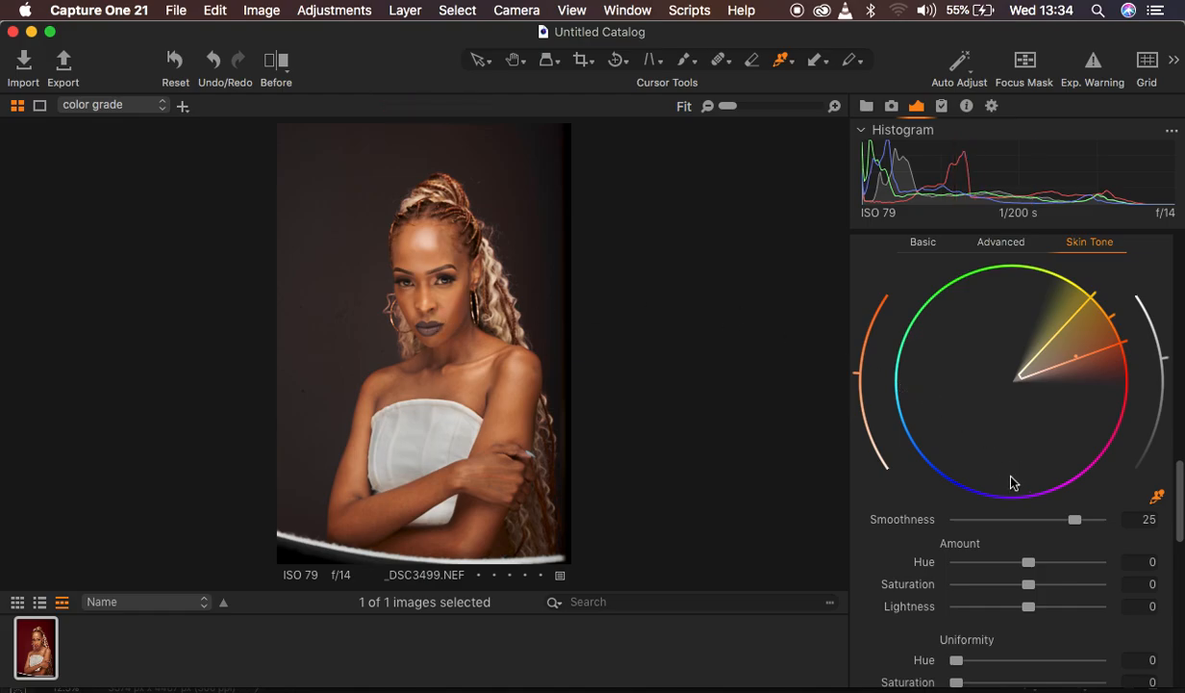
{"action": "scroll", "coordinate": [1008, 568], "scroll_direction": "down", "scroll_amount": 5}
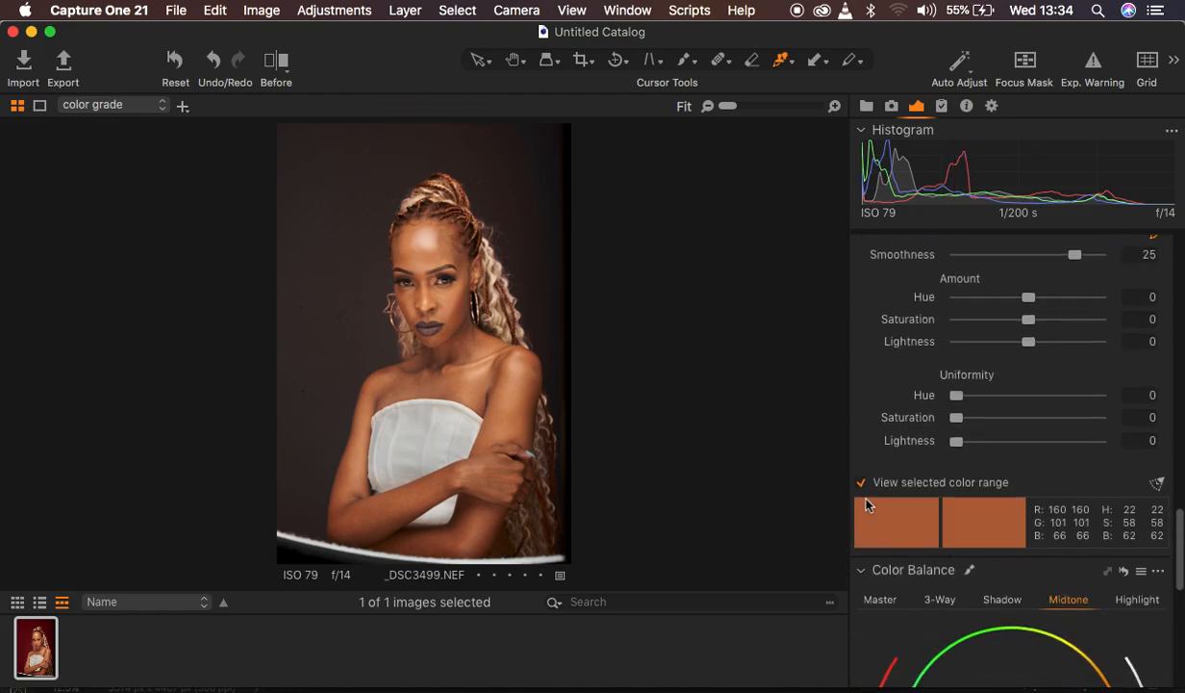
{"action": "left_click", "coordinate": [862, 484]}
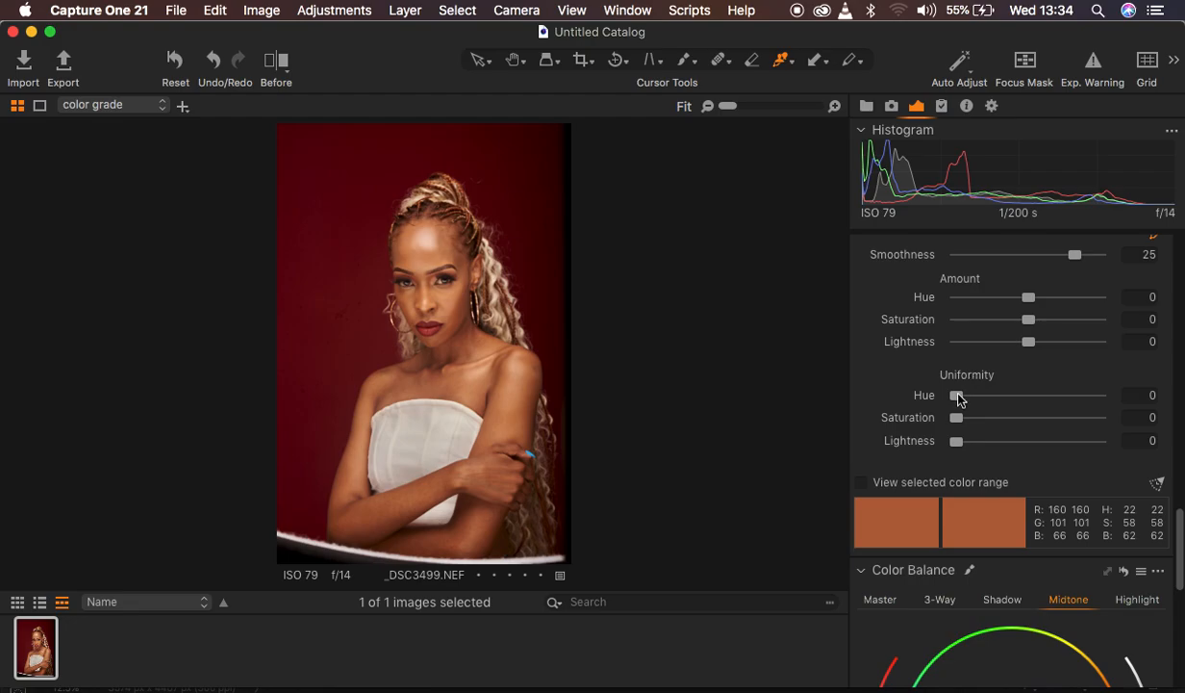
Set the skin tone's hue uniformity to 53.5 while viewing the model's face and shoulders.
{"action": "key", "text": "super+plus"}
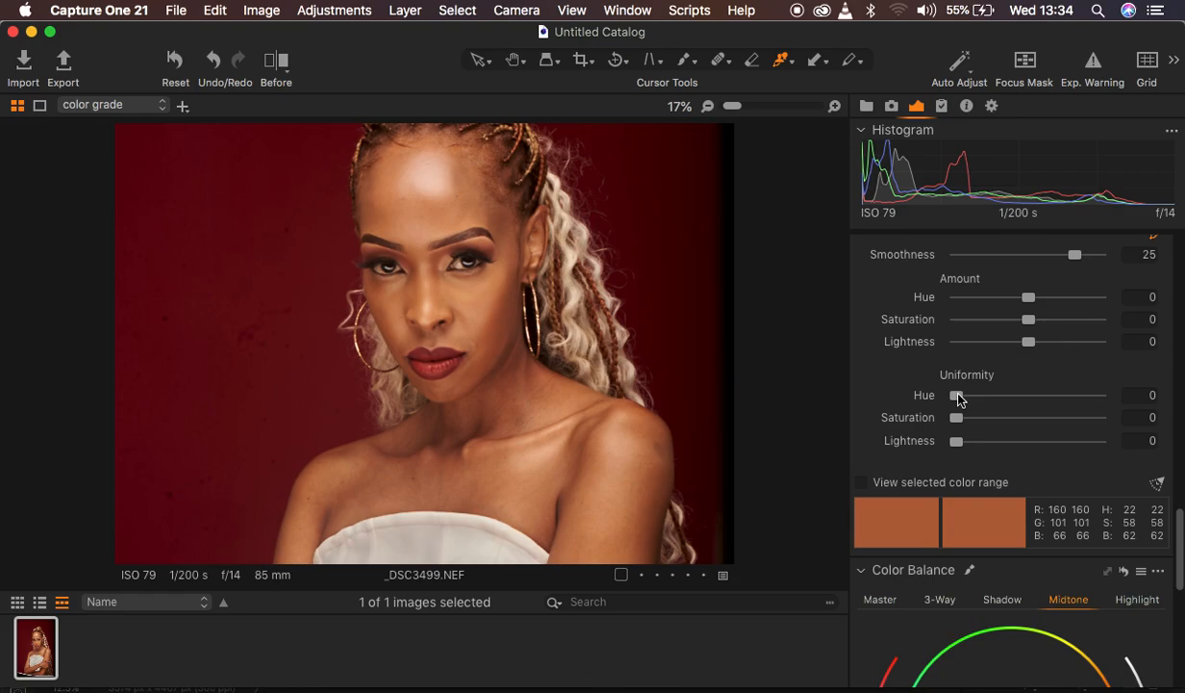
{"action": "left_click_drag", "start_coordinate": [958, 398], "coordinate": [1028, 402]}
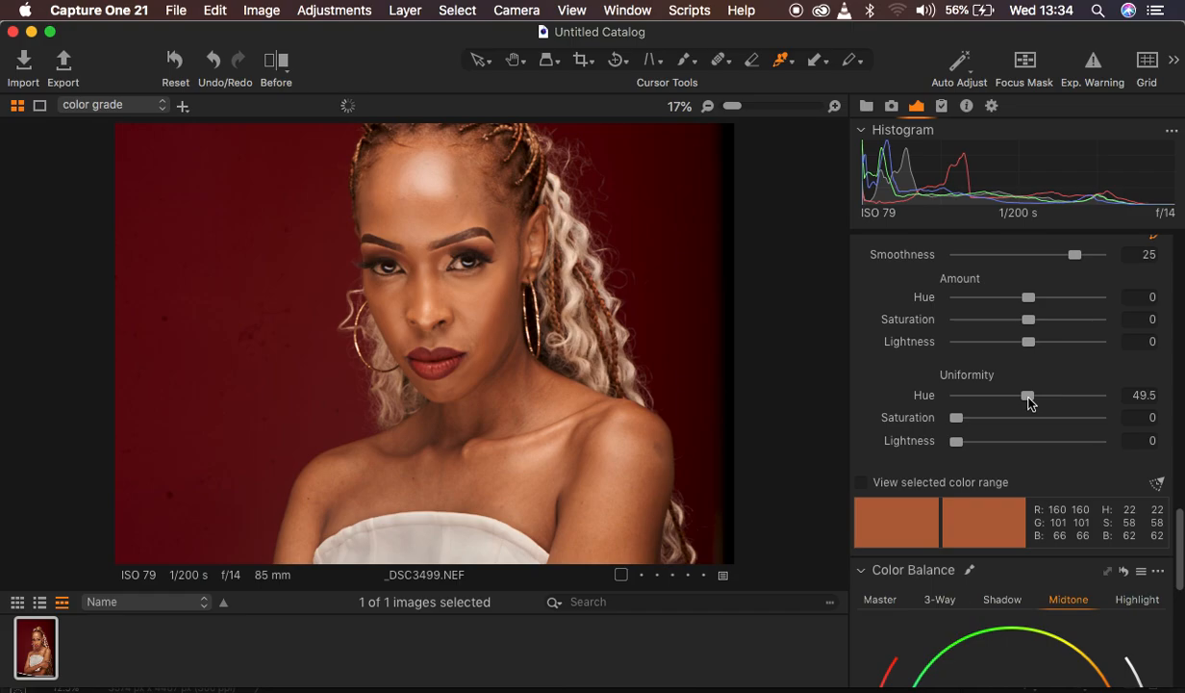
{"action": "left_click_drag", "start_coordinate": [1028, 402], "coordinate": [1035, 402]}
Compare the skin on the model's neck, chest and shoulders before and after the change using the split view.
{"action": "key", "text": "super+plus"}
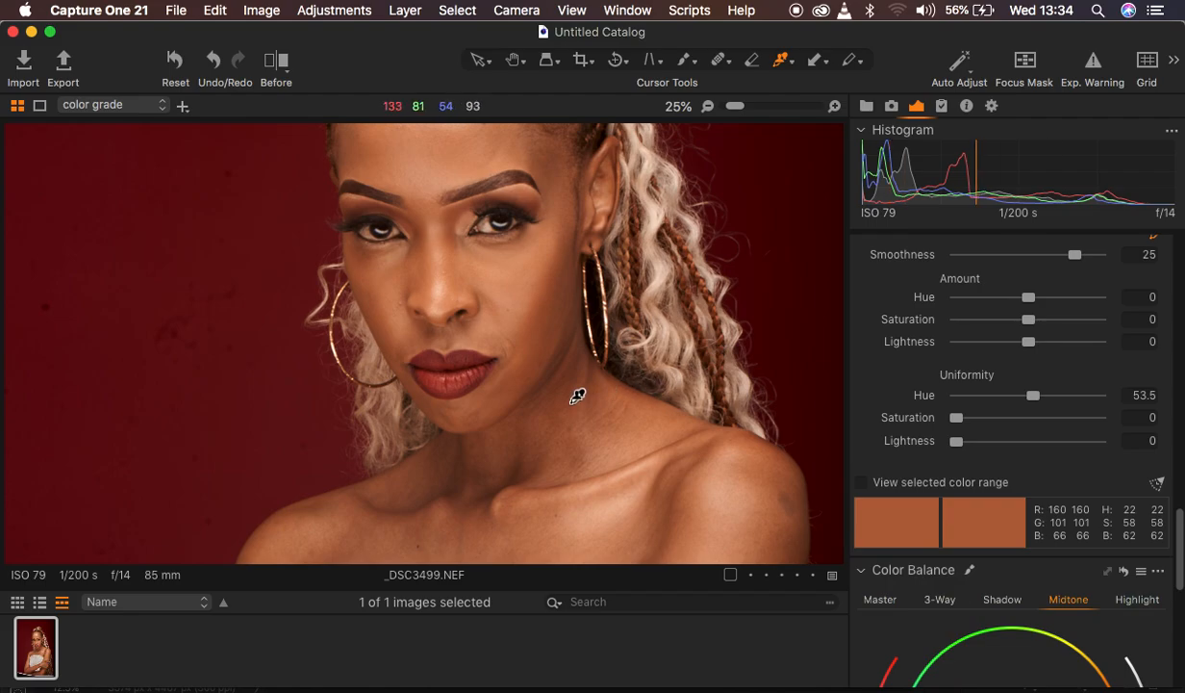
{"action": "key", "text": "super+plus"}
{"action": "scroll", "coordinate": [561, 375], "scroll_direction": "down", "scroll_amount": 5}
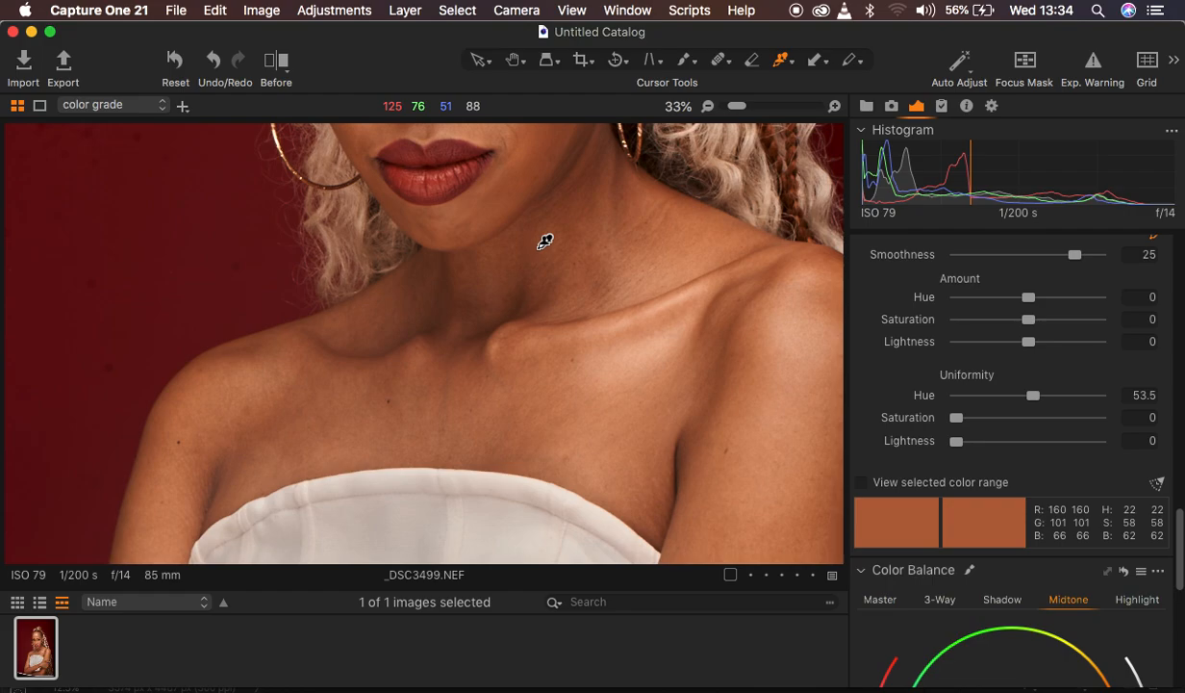
{"action": "left_click", "coordinate": [276, 59]}
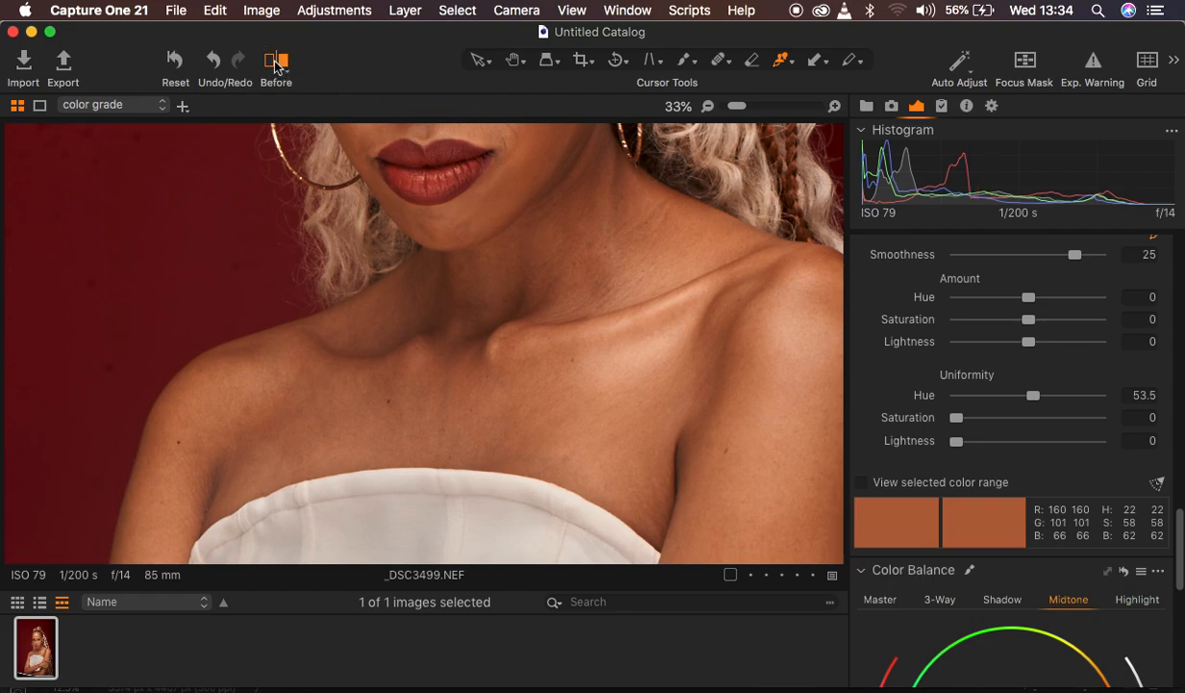
{"action": "left_click_drag", "start_coordinate": [423, 343], "coordinate": [721, 344]}
{"action": "left_click_drag", "start_coordinate": [654, 311], "coordinate": [270, 289]}
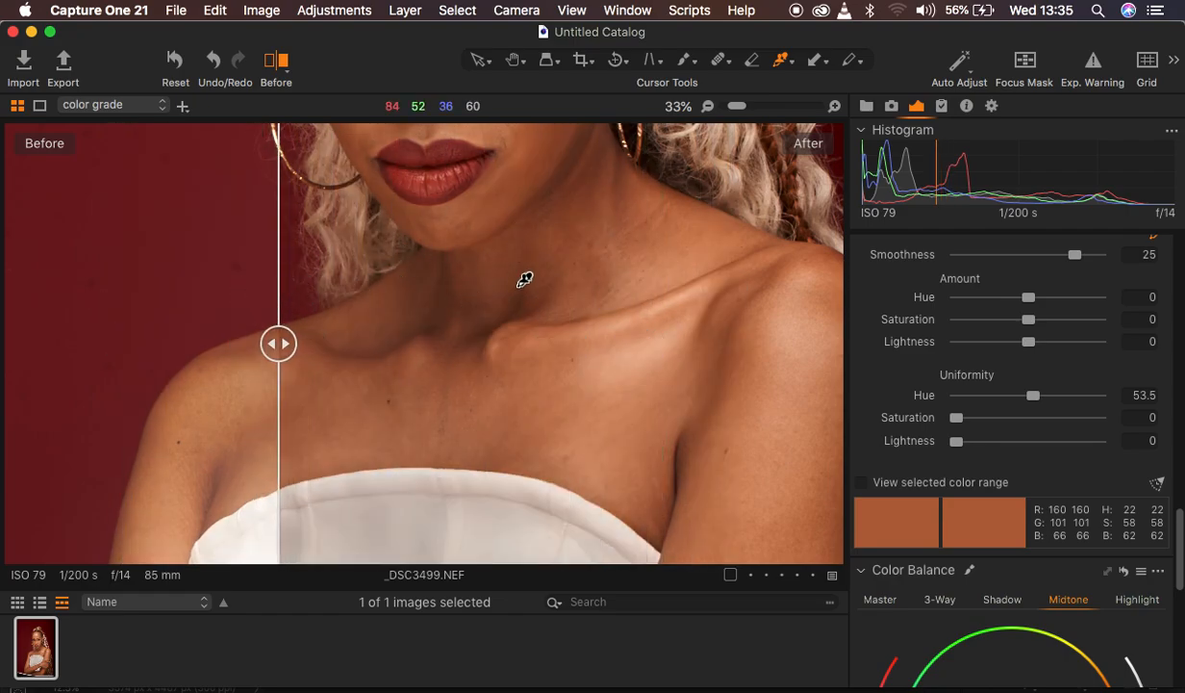
{"action": "left_click_drag", "start_coordinate": [241, 351], "coordinate": [205, 339]}
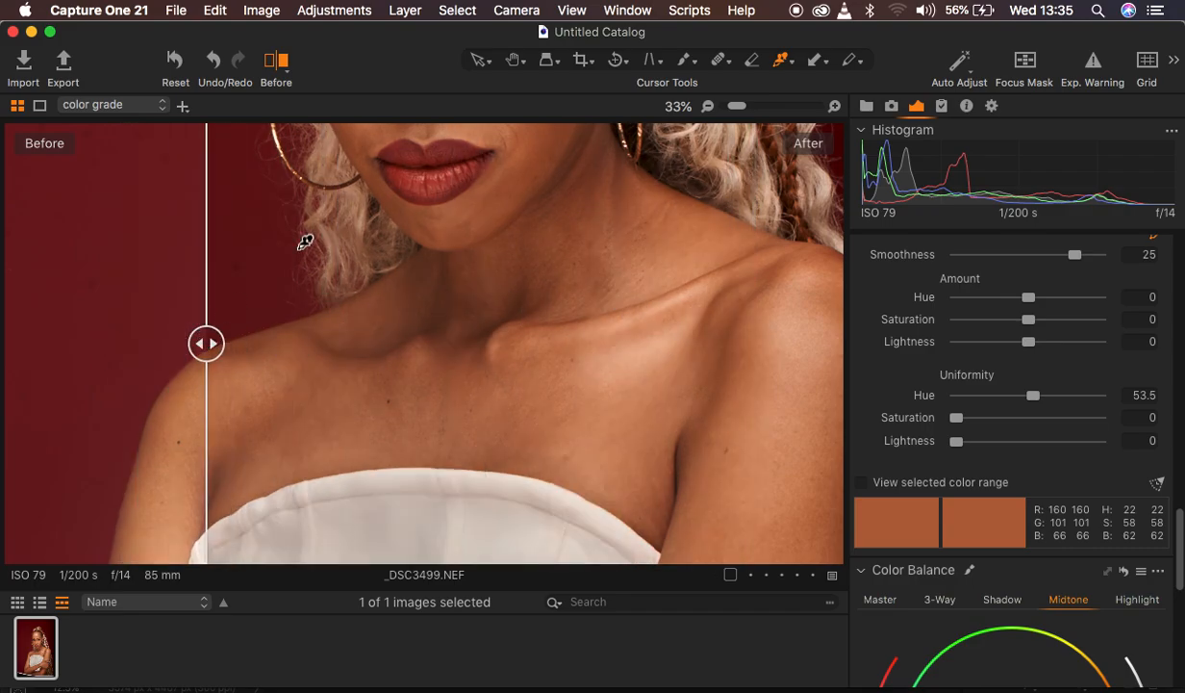
{"action": "left_click", "coordinate": [276, 61]}
{"action": "key", "text": "super+0"}
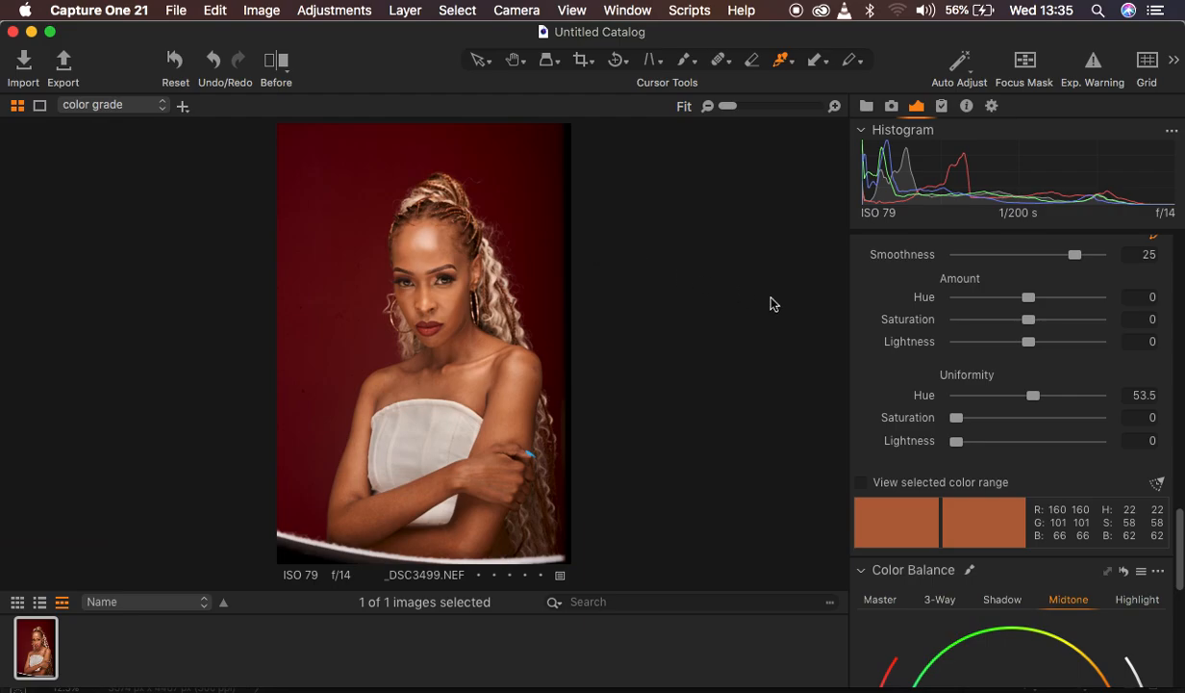
Set the skin tone's saturation uniformity to 37.4, its hue amount to -0.3 and its saturation amount to 2.4.
{"action": "left_click_drag", "start_coordinate": [955, 421], "coordinate": [1010, 420]}
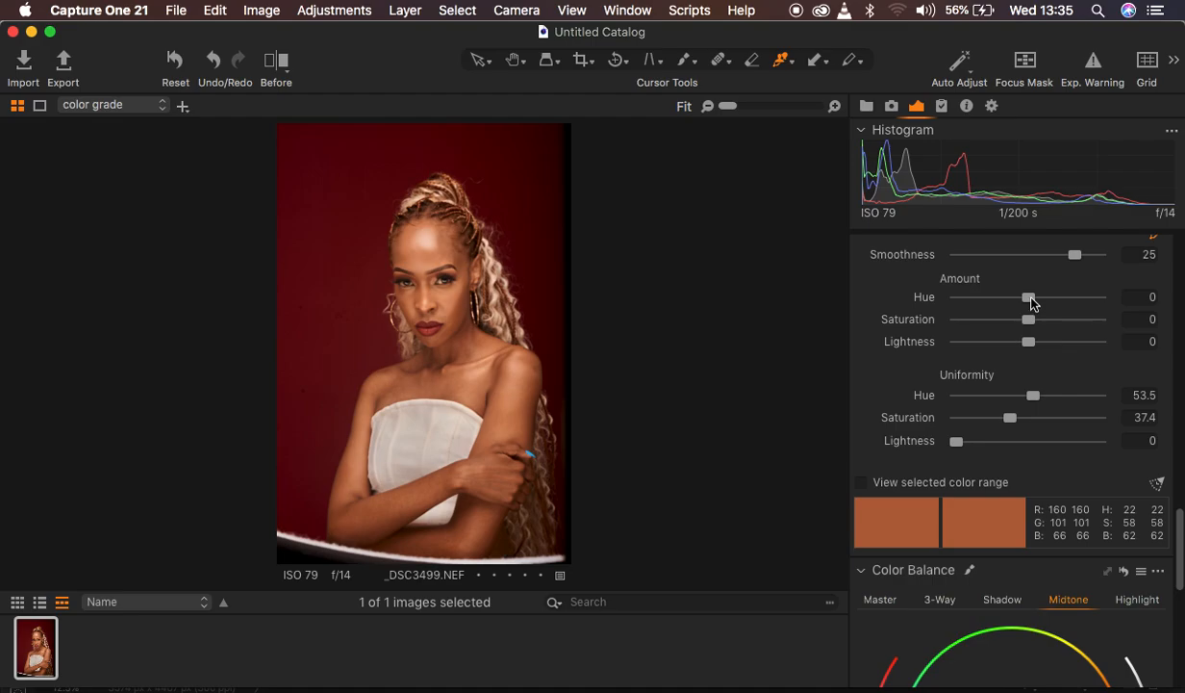
{"action": "left_click_drag", "start_coordinate": [1032, 302], "coordinate": [1068, 299]}
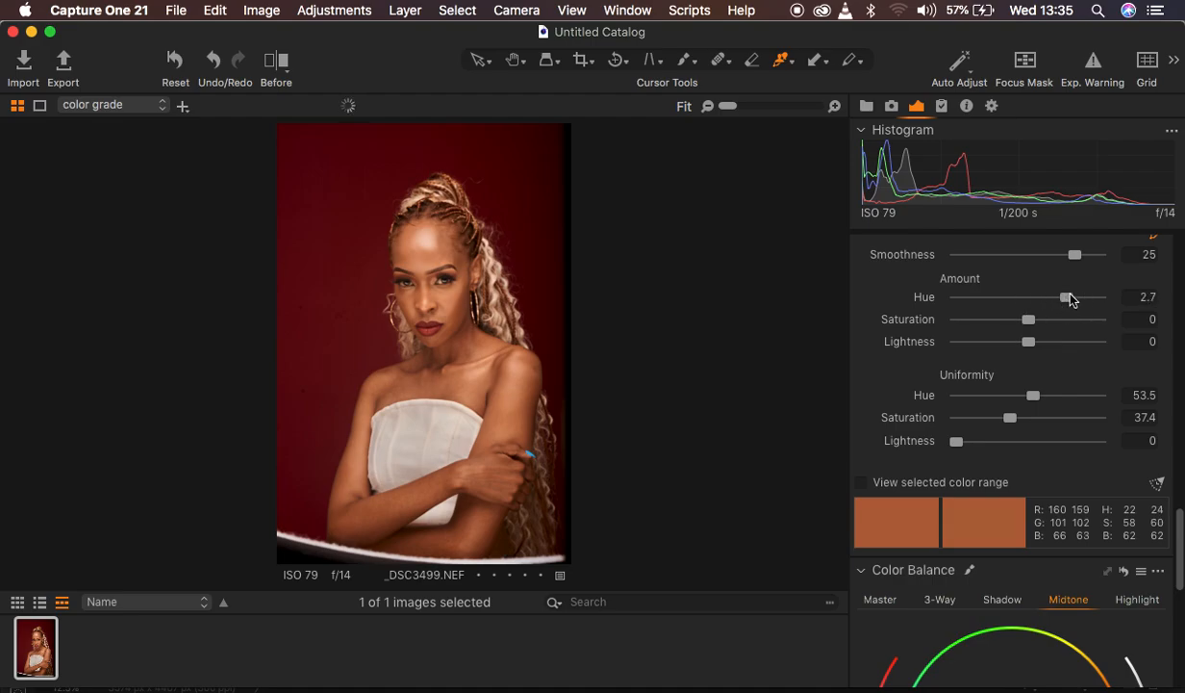
{"action": "left_click", "coordinate": [1056, 303]}
{"action": "left_click_drag", "start_coordinate": [1056, 303], "coordinate": [990, 301]}
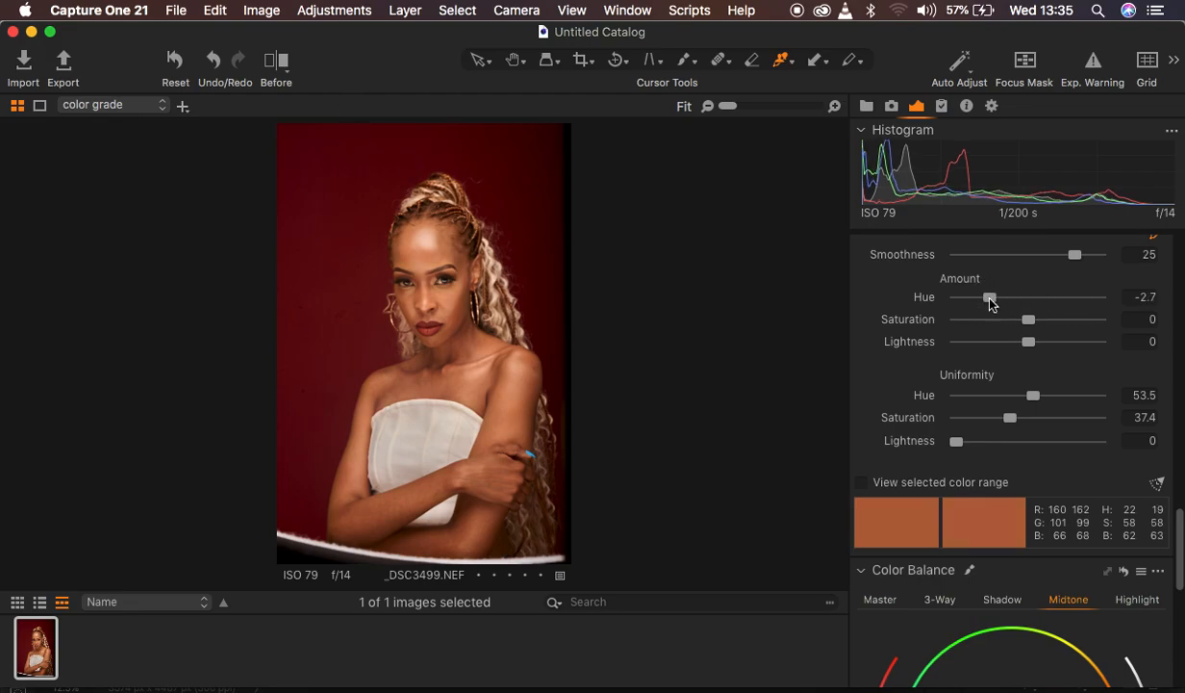
{"action": "left_click_drag", "start_coordinate": [989, 299], "coordinate": [1026, 304]}
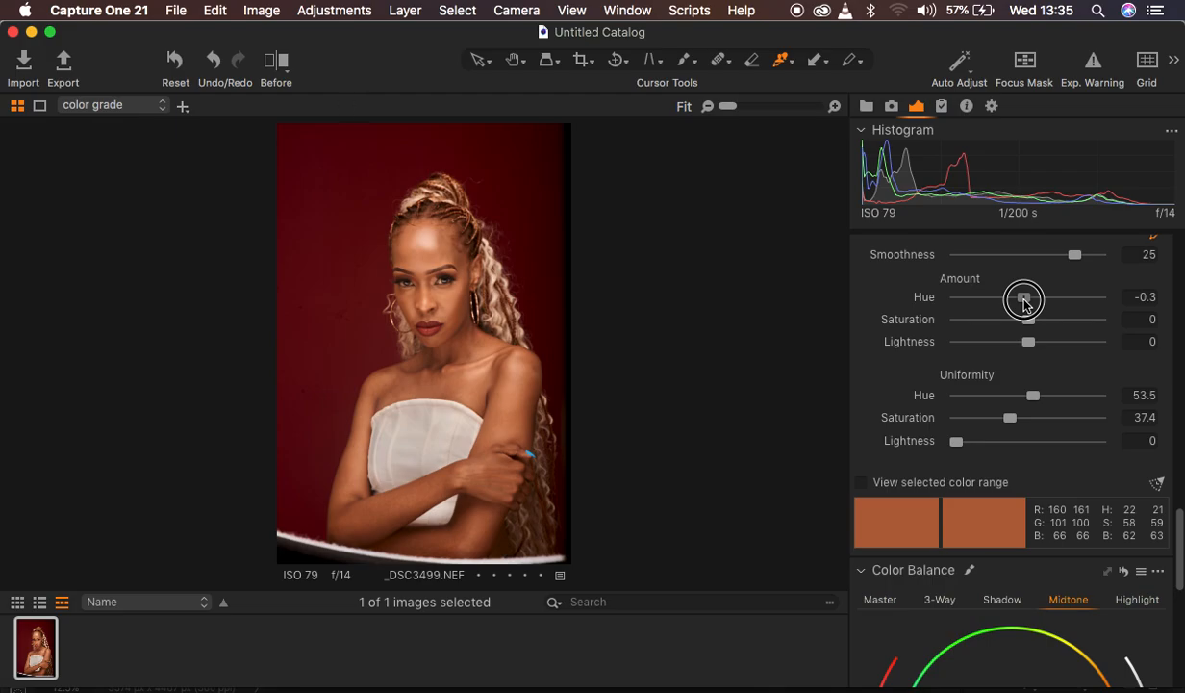
{"action": "left_click_drag", "start_coordinate": [1025, 303], "coordinate": [1035, 320]}
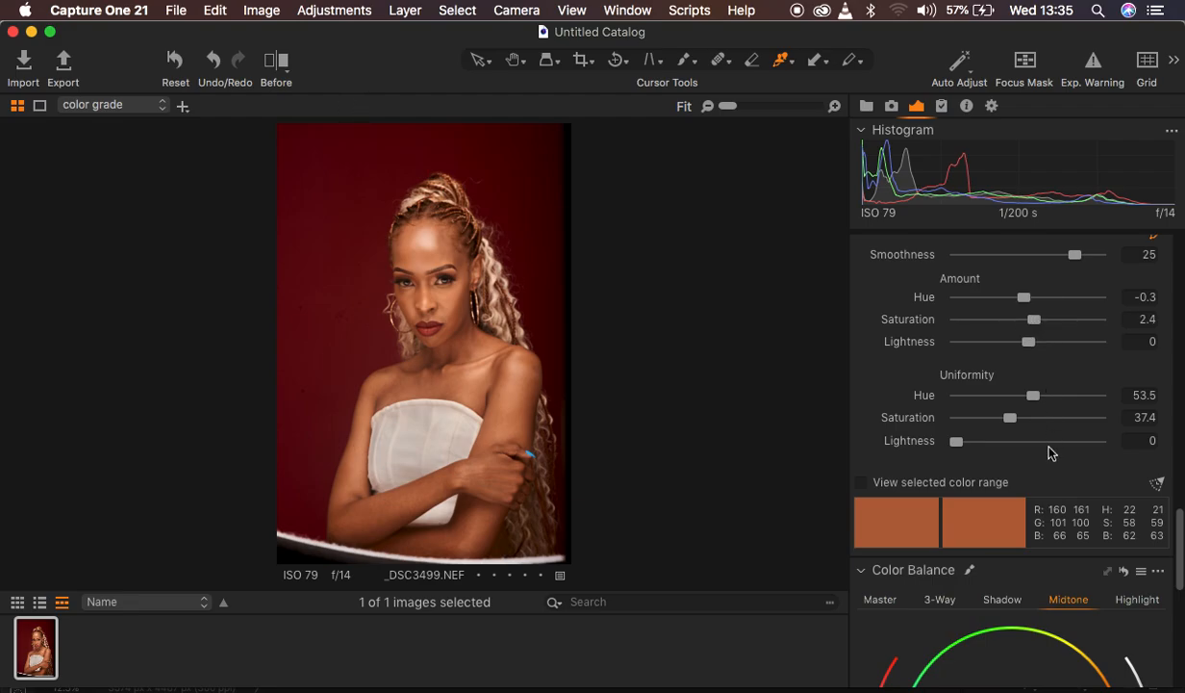
{"action": "scroll", "coordinate": [1050, 452], "scroll_direction": "down", "scroll_amount": 5}
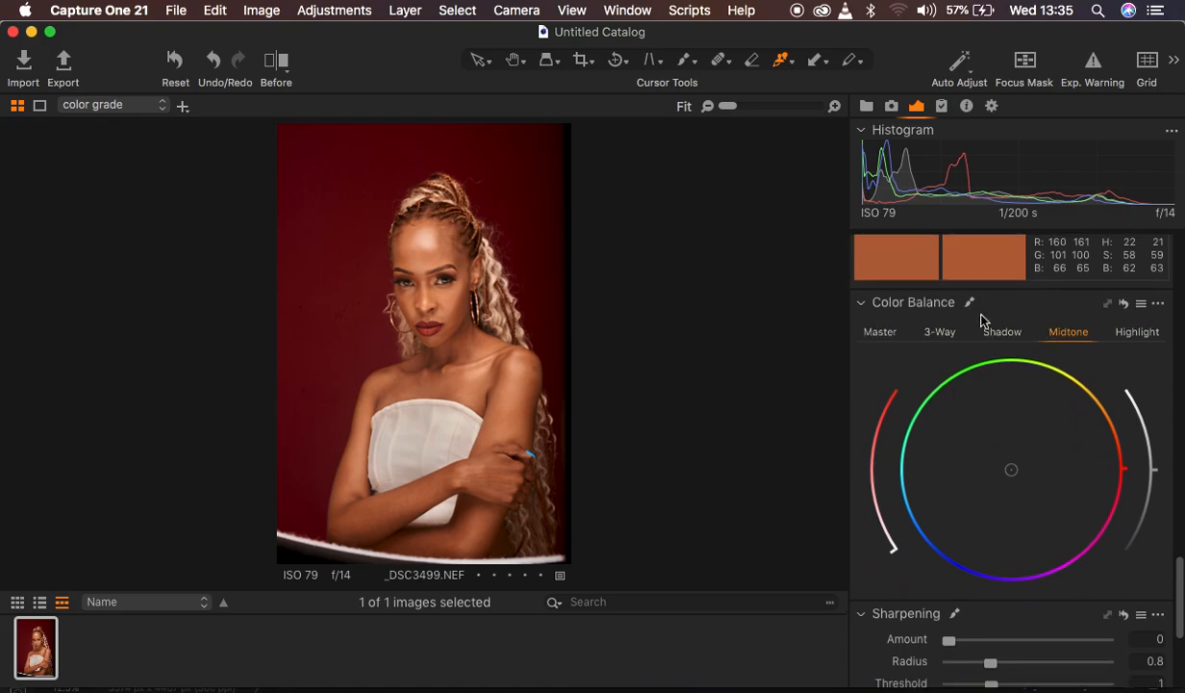
{"action": "scroll", "coordinate": [981, 320], "scroll_direction": "up", "scroll_amount": 10}
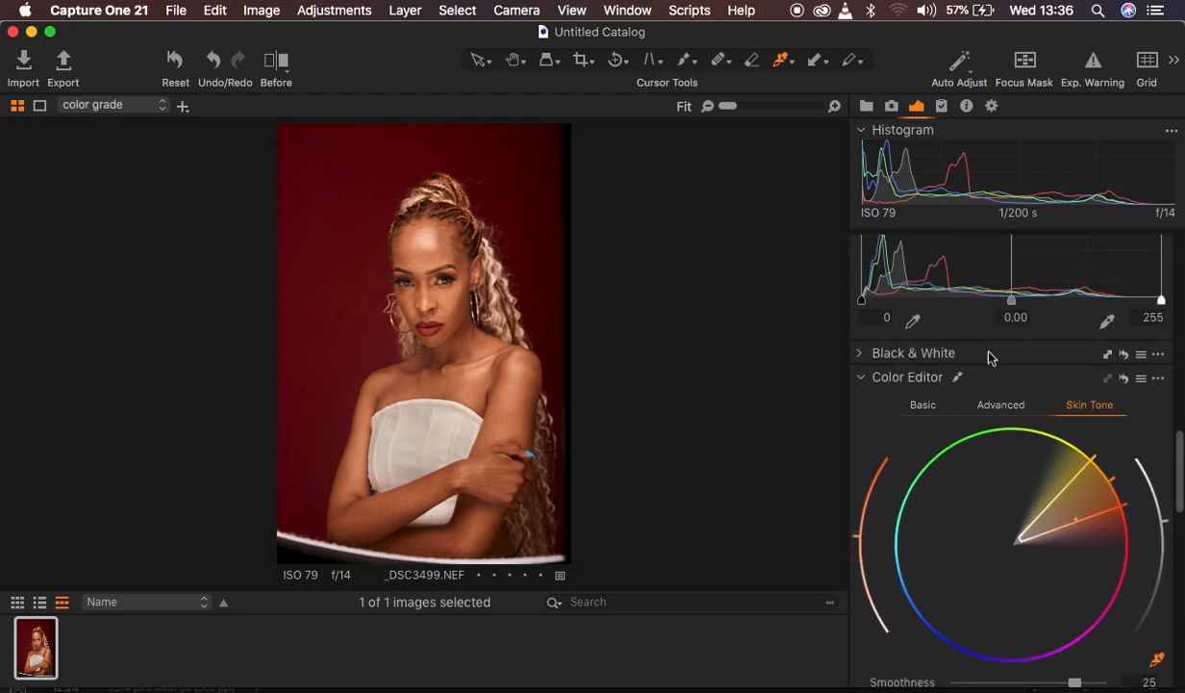
{"action": "scroll", "coordinate": [991, 358], "scroll_direction": "down", "scroll_amount": 8}
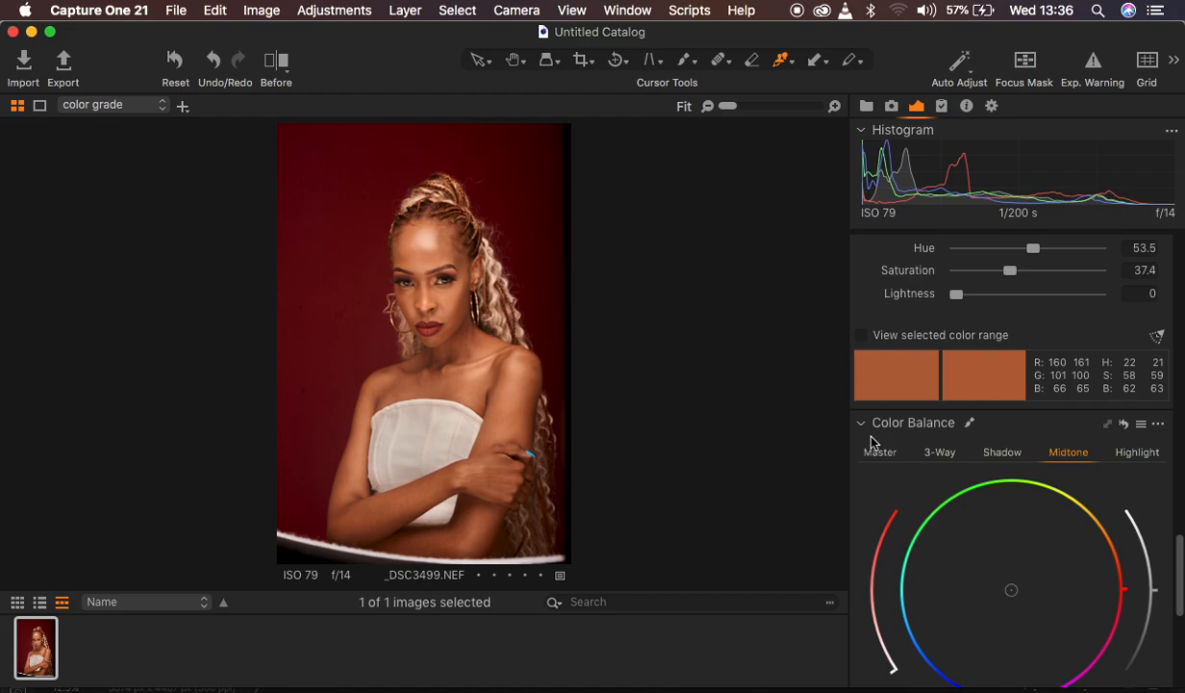
Tint the midtones toward orange in the Color Balance and reduce the tint's saturation to a subtle level.
{"action": "scroll", "coordinate": [1042, 523], "scroll_direction": "down", "scroll_amount": 3}
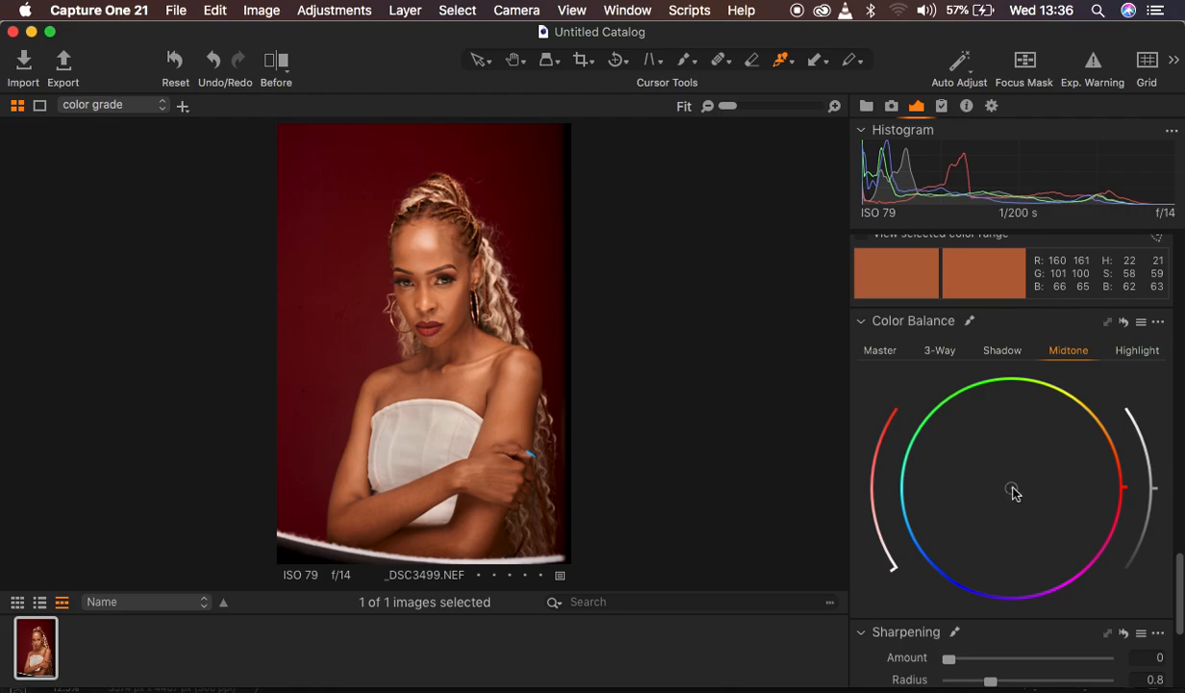
{"action": "left_click_drag", "start_coordinate": [1013, 491], "coordinate": [1100, 455]}
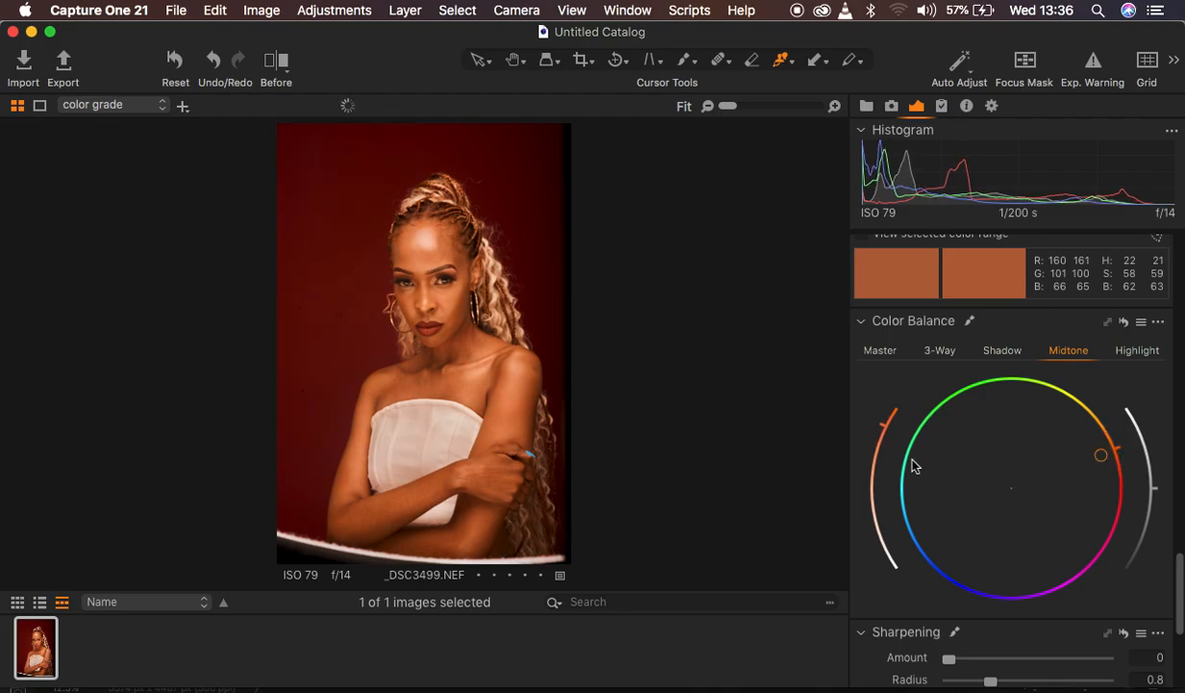
{"action": "mouse_move", "coordinate": [883, 430]}
{"action": "left_mouse_down"}
{"action": "mouse_move", "coordinate": [871, 476]}
{"action": "mouse_move", "coordinate": [877, 551]}
{"action": "left_mouse_up"}
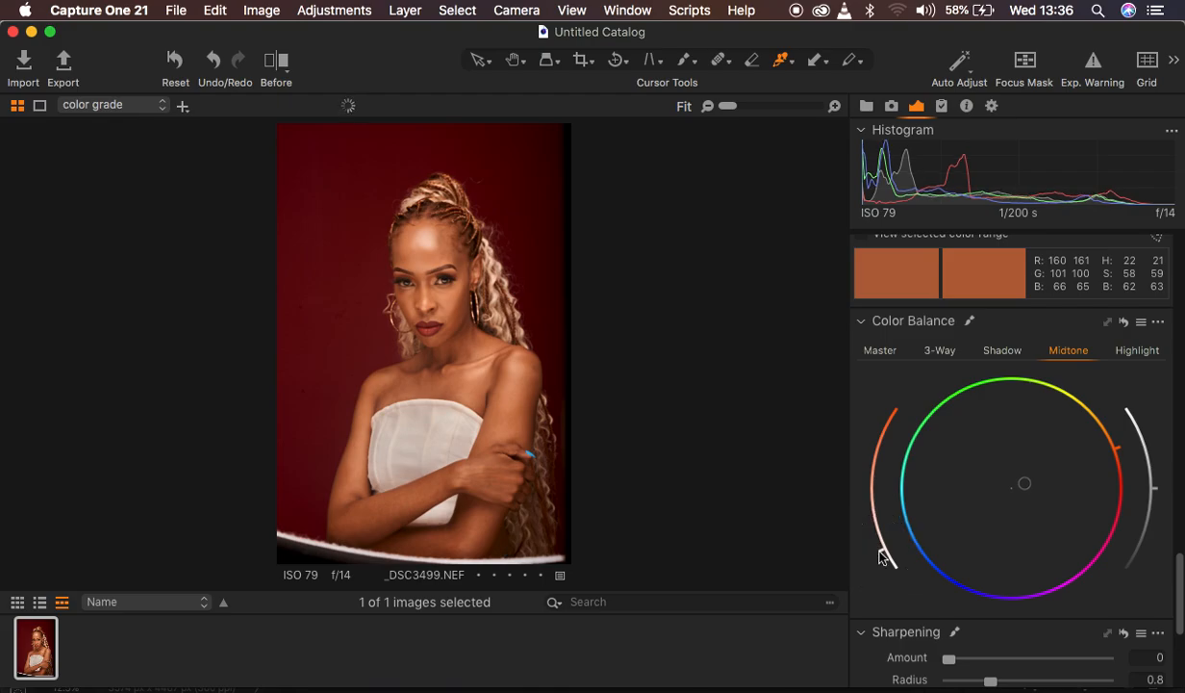
Tint the highlights toward green in the Color Balance, keep the tint's saturation low, and check it on the model's face and shoulders.
{"action": "left_click", "coordinate": [1134, 350]}
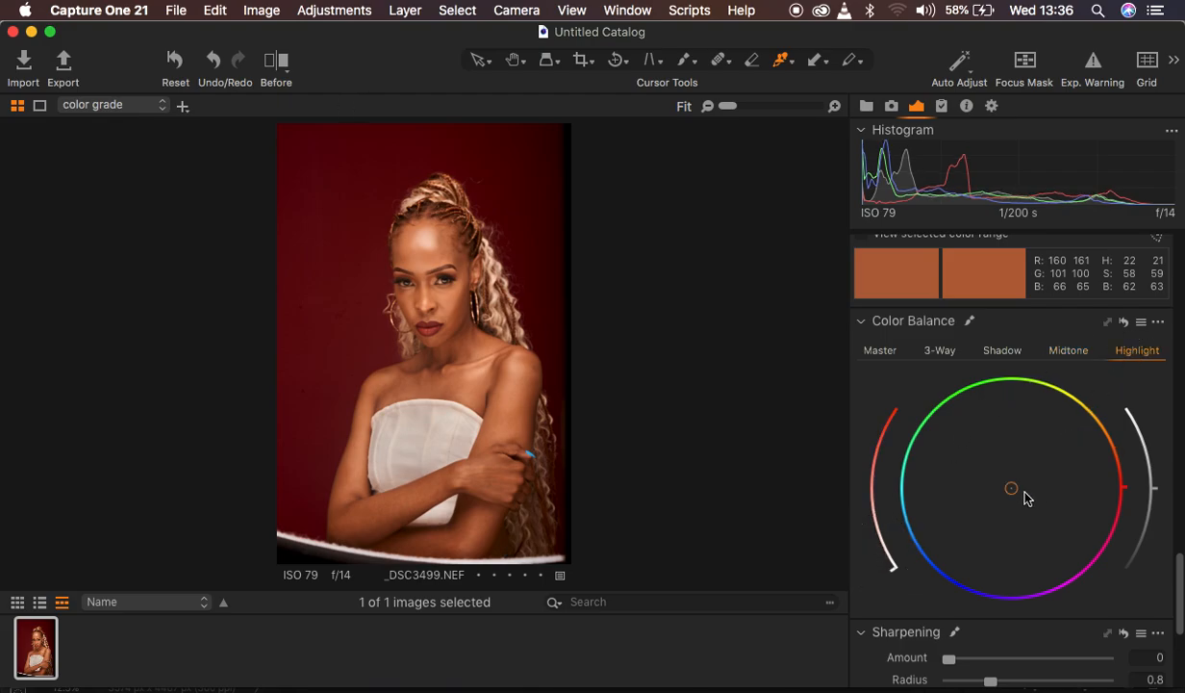
{"action": "left_click_drag", "start_coordinate": [1014, 490], "coordinate": [1011, 446]}
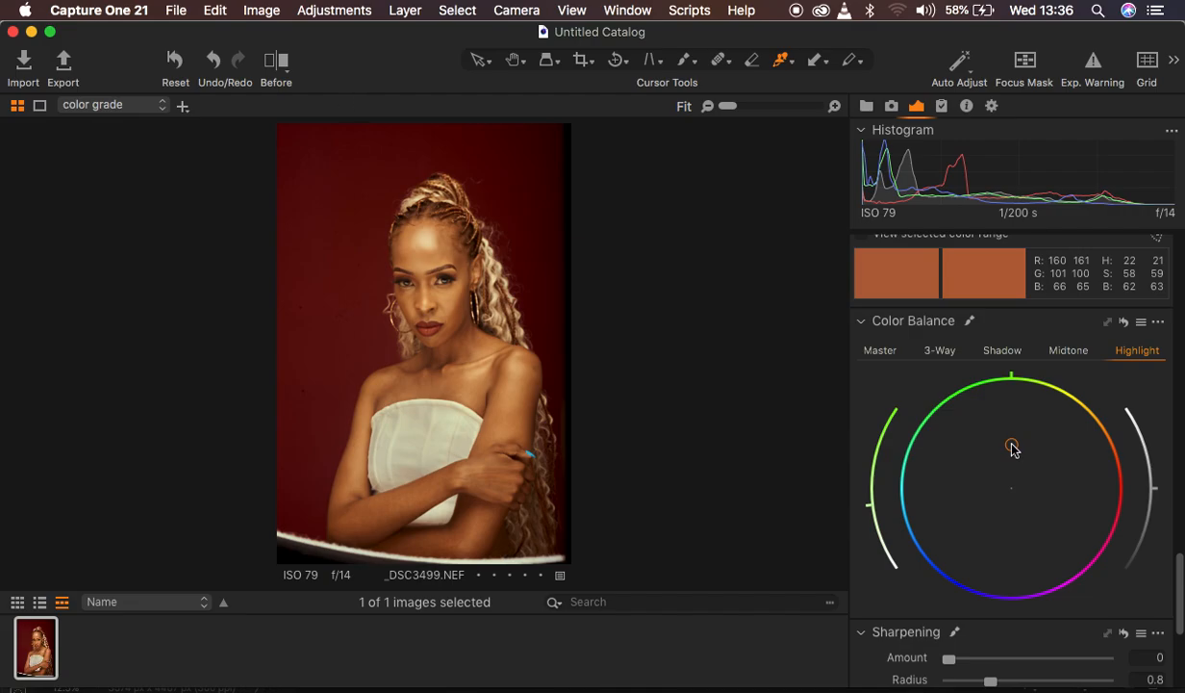
{"action": "left_click_drag", "start_coordinate": [868, 503], "coordinate": [883, 557]}
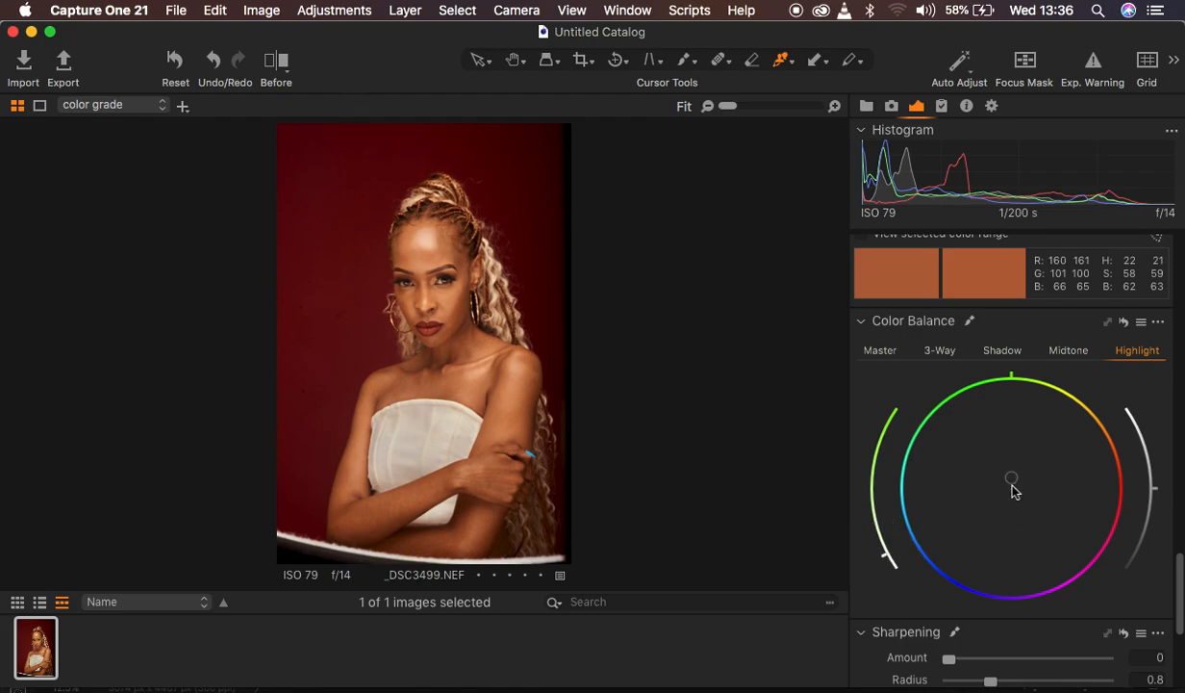
{"action": "mouse_move", "coordinate": [885, 556]}
{"action": "left_mouse_down"}
{"action": "mouse_move", "coordinate": [889, 566]}
{"action": "mouse_move", "coordinate": [863, 481]}
{"action": "mouse_move", "coordinate": [868, 428]}
{"action": "mouse_move", "coordinate": [873, 531]}
{"action": "mouse_move", "coordinate": [889, 564]}
{"action": "mouse_move", "coordinate": [882, 550]}
{"action": "left_mouse_up"}
{"action": "key", "text": "super+plus"}
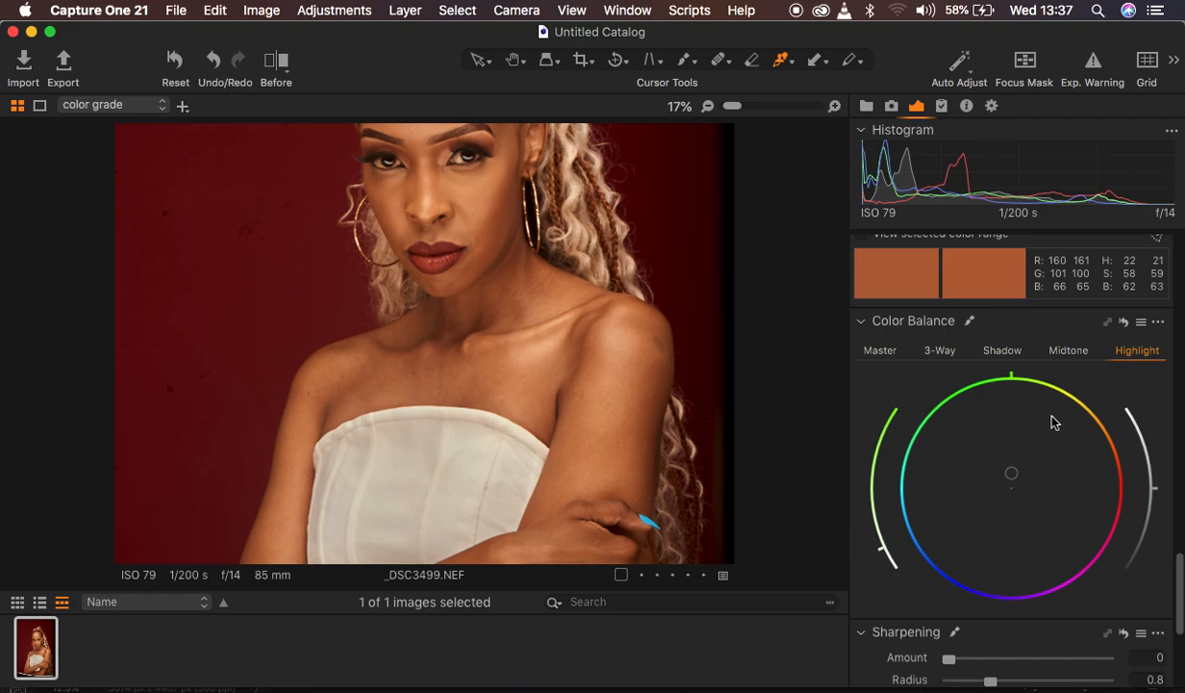
{"action": "key", "text": "super+0"}
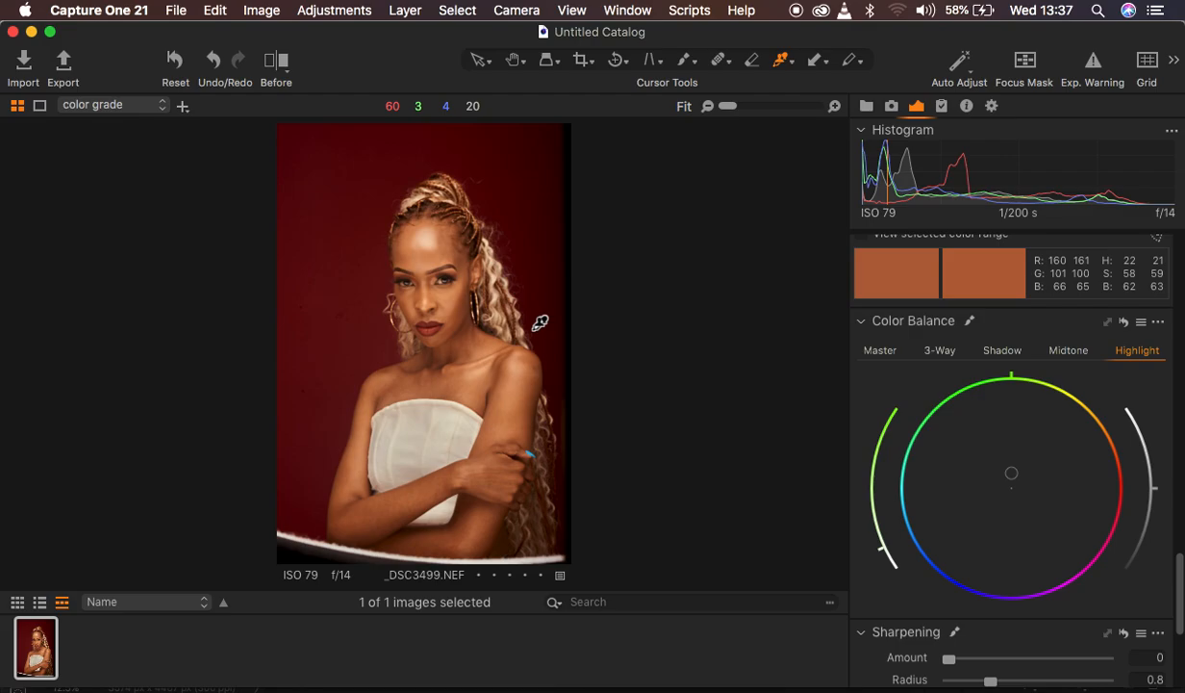
Erase the "color grade" layer's mask over the model's lips with the mask visible.
{"action": "scroll", "coordinate": [1002, 396], "scroll_direction": "up", "scroll_amount": 10}
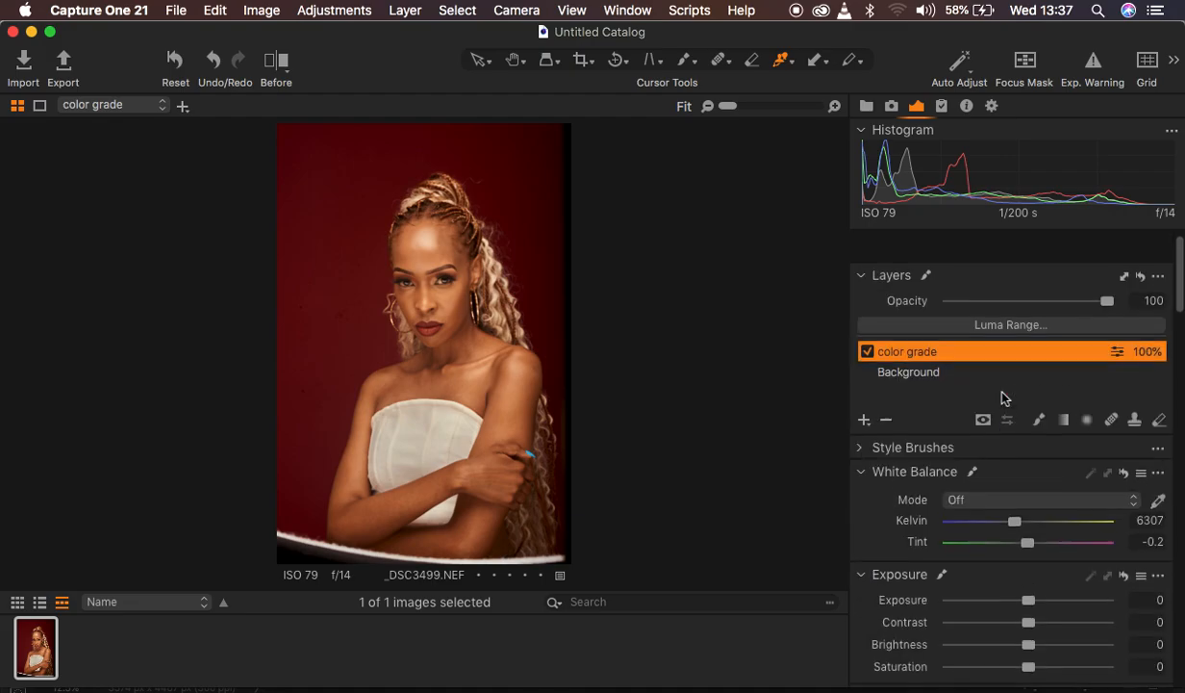
{"action": "scroll", "coordinate": [1003, 396], "scroll_direction": "down", "scroll_amount": 1}
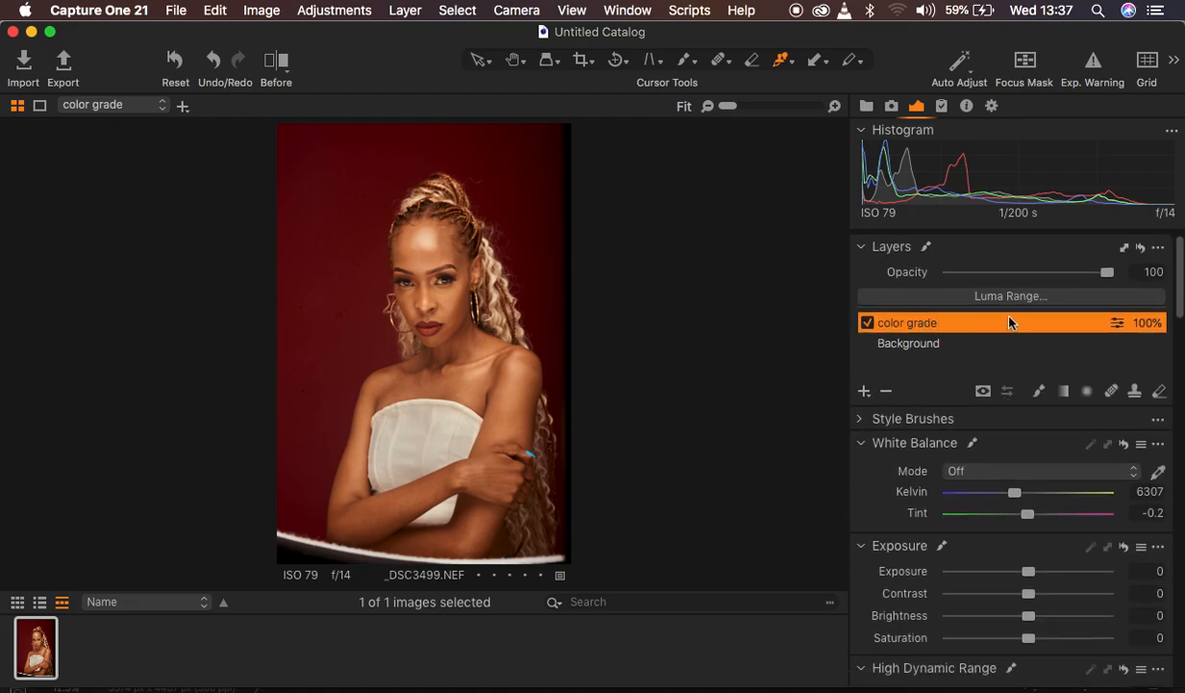
{"action": "left_click", "coordinate": [1159, 391]}
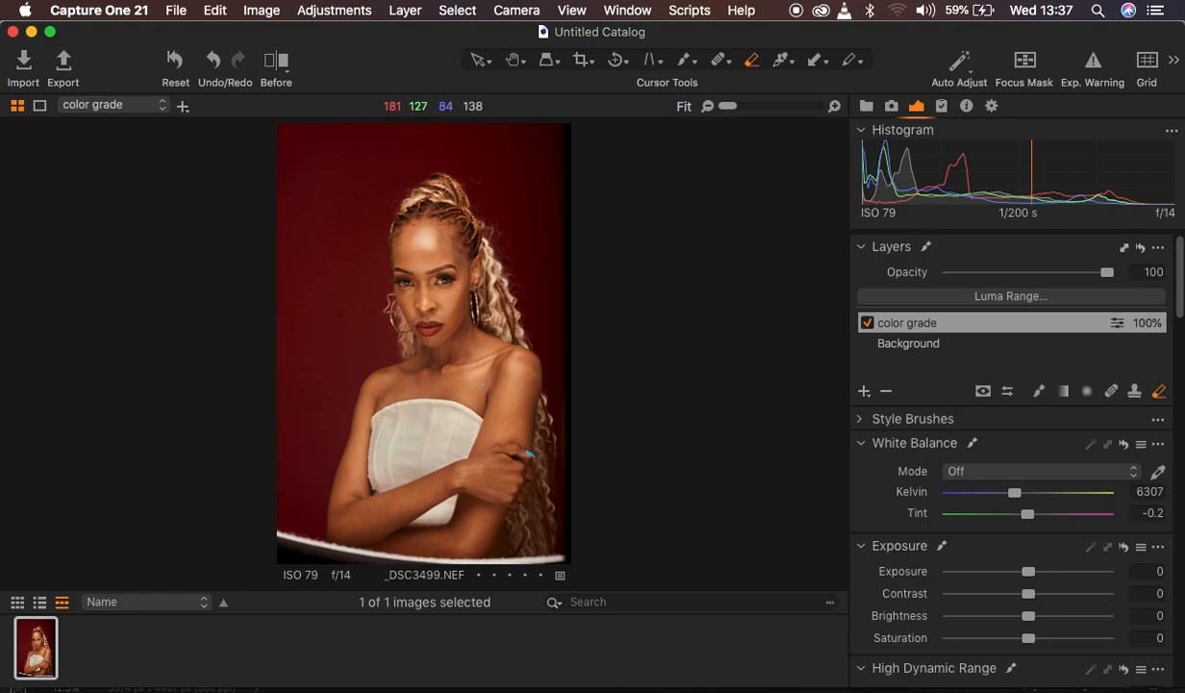
{"action": "left_click", "coordinate": [394, 357]}
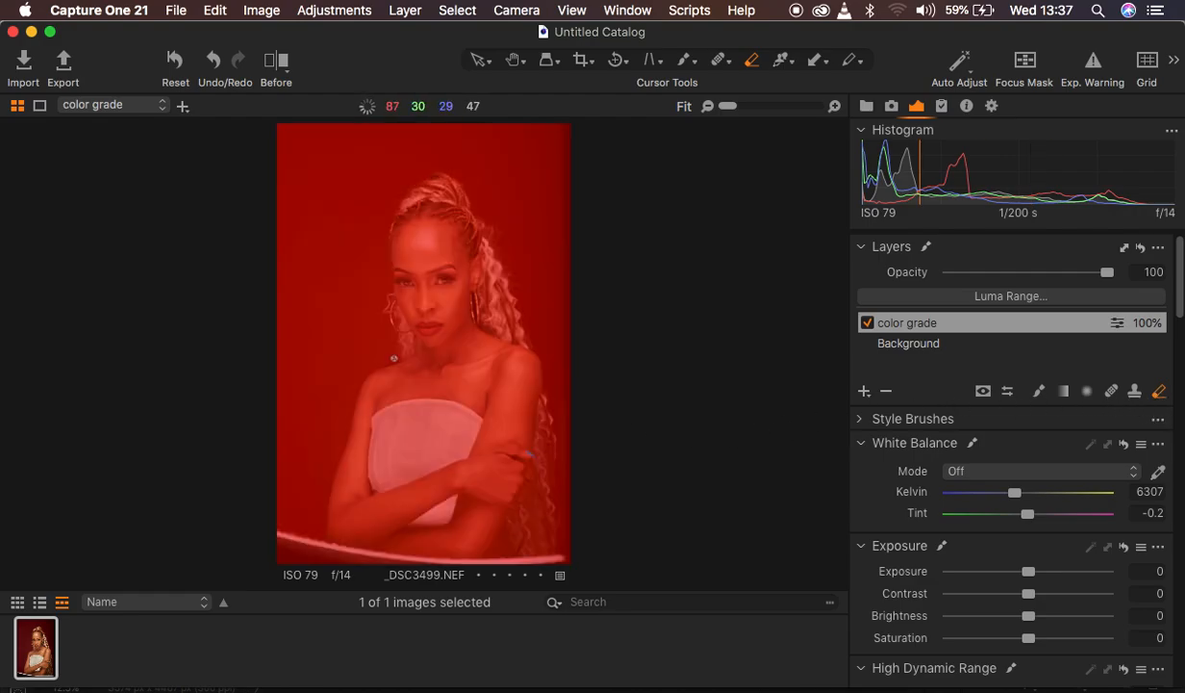
{"action": "scroll", "coordinate": [394, 357], "scroll_direction": "up", "scroll_amount": 2}
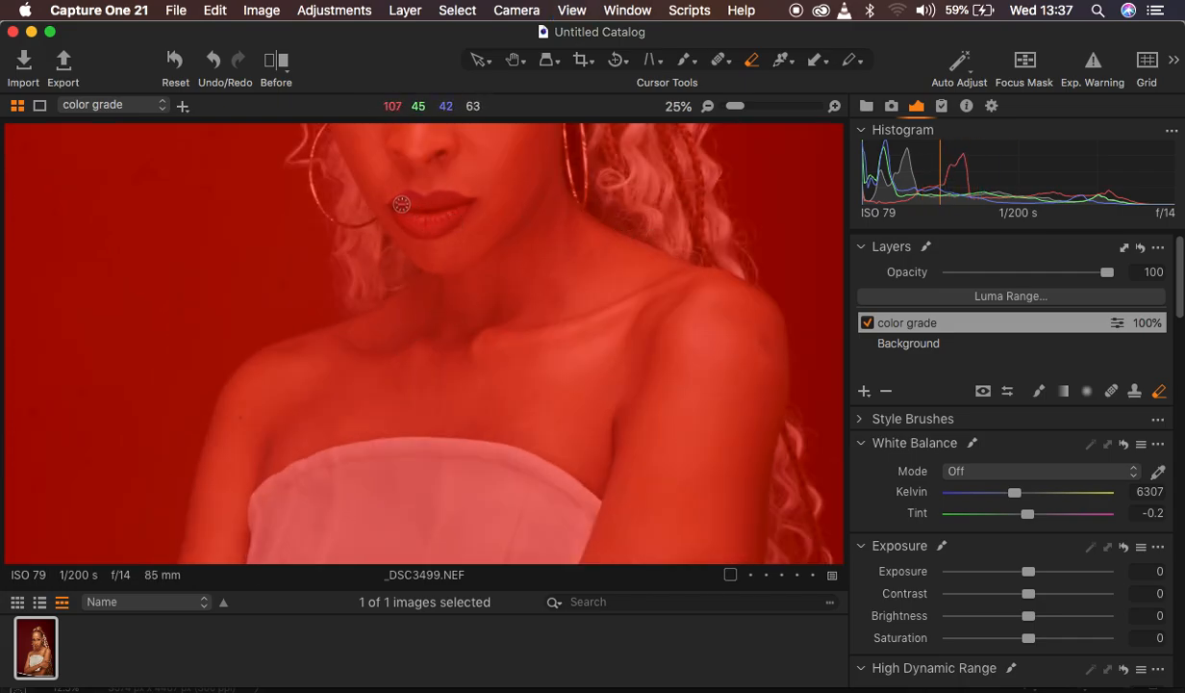
{"action": "mouse_move", "coordinate": [401, 204]}
{"action": "left_mouse_down"}
{"action": "mouse_move", "coordinate": [431, 220]}
{"action": "mouse_move", "coordinate": [403, 203]}
{"action": "mouse_move", "coordinate": [466, 203]}
{"action": "mouse_move", "coordinate": [435, 226]}
{"action": "mouse_move", "coordinate": [399, 211]}
{"action": "mouse_move", "coordinate": [409, 225]}
{"action": "mouse_move", "coordinate": [455, 207]}
{"action": "left_mouse_up"}
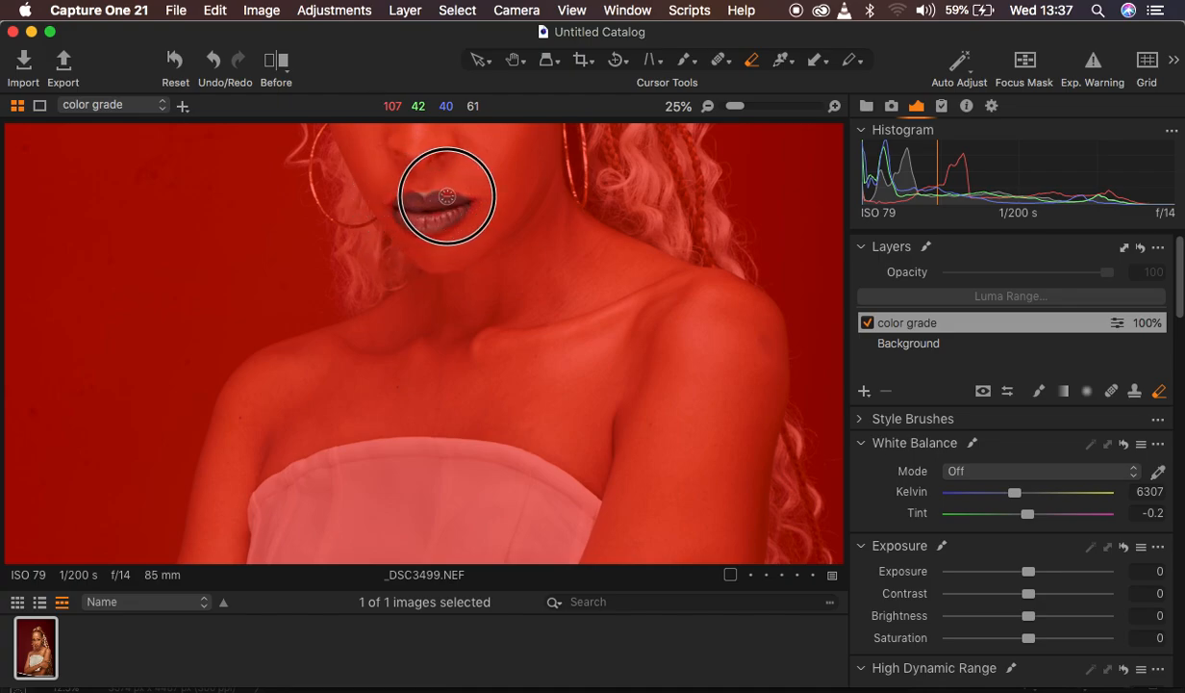
{"action": "mouse_move", "coordinate": [417, 228]}
{"action": "left_mouse_down"}
{"action": "mouse_move", "coordinate": [402, 205]}
{"action": "mouse_move", "coordinate": [458, 201]}
{"action": "mouse_move", "coordinate": [421, 227]}
{"action": "mouse_move", "coordinate": [396, 213]}
{"action": "left_mouse_up"}
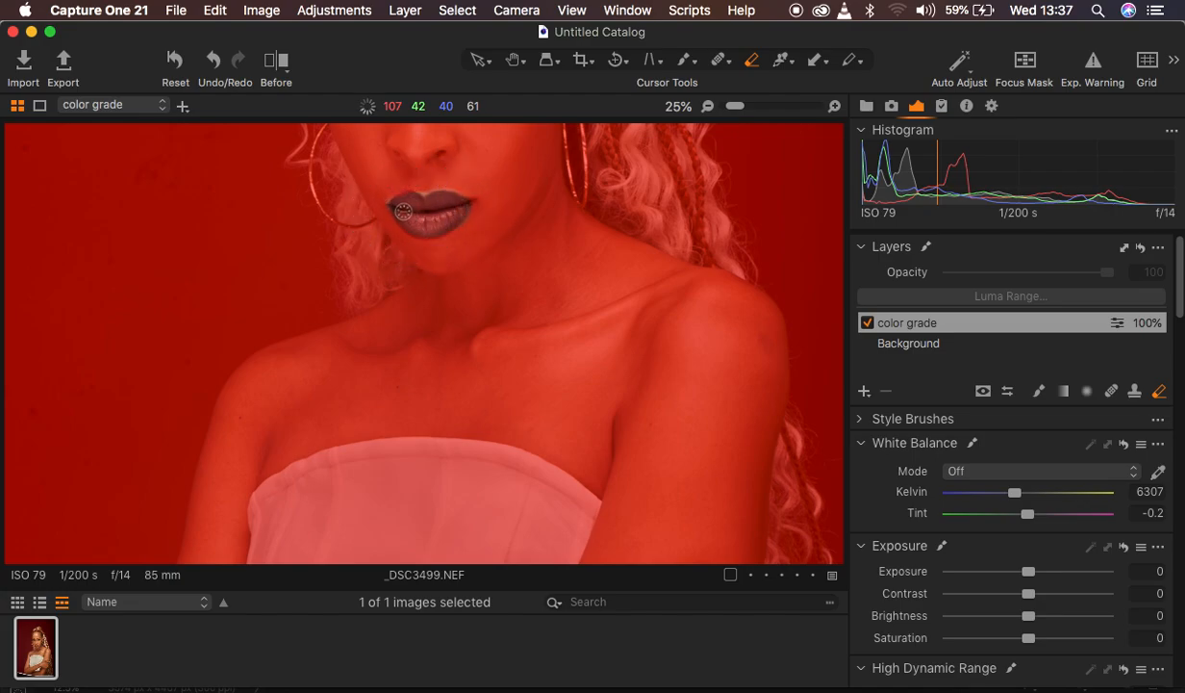
Erase the "color grade" layer's mask over both of the model's eyes, and hide the mask overlay.
{"action": "left_click_drag", "start_coordinate": [570, 178], "coordinate": [579, 356]}
{"action": "mouse_move", "coordinate": [479, 258]}
{"action": "left_mouse_down"}
{"action": "mouse_move", "coordinate": [530, 236]}
{"action": "mouse_move", "coordinate": [544, 250]}
{"action": "mouse_move", "coordinate": [488, 257]}
{"action": "mouse_move", "coordinate": [524, 244]}
{"action": "mouse_move", "coordinate": [501, 245]}
{"action": "mouse_move", "coordinate": [483, 260]}
{"action": "mouse_move", "coordinate": [498, 268]}
{"action": "mouse_move", "coordinate": [487, 258]}
{"action": "mouse_move", "coordinate": [520, 233]}
{"action": "mouse_move", "coordinate": [538, 236]}
{"action": "mouse_move", "coordinate": [540, 250]}
{"action": "mouse_move", "coordinate": [515, 257]}
{"action": "mouse_move", "coordinate": [524, 240]}
{"action": "mouse_move", "coordinate": [475, 260]}
{"action": "mouse_move", "coordinate": [494, 264]}
{"action": "mouse_move", "coordinate": [479, 255]}
{"action": "mouse_move", "coordinate": [511, 240]}
{"action": "left_mouse_up"}
{"action": "mouse_move", "coordinate": [357, 250]}
{"action": "left_mouse_down"}
{"action": "mouse_move", "coordinate": [380, 239]}
{"action": "mouse_move", "coordinate": [409, 256]}
{"action": "mouse_move", "coordinate": [371, 260]}
{"action": "mouse_move", "coordinate": [398, 253]}
{"action": "mouse_move", "coordinate": [383, 264]}
{"action": "mouse_move", "coordinate": [366, 239]}
{"action": "mouse_move", "coordinate": [398, 253]}
{"action": "mouse_move", "coordinate": [385, 243]}
{"action": "left_mouse_up"}
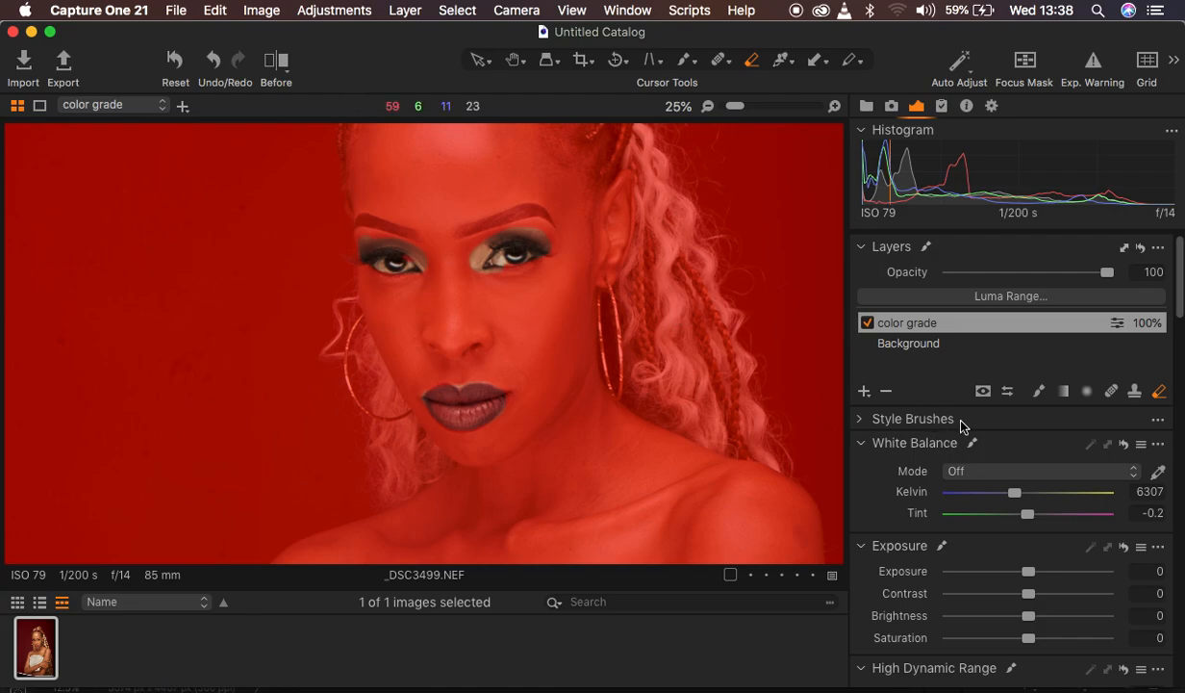
{"action": "key", "text": "m"}
{"action": "key", "text": "super+minus"}
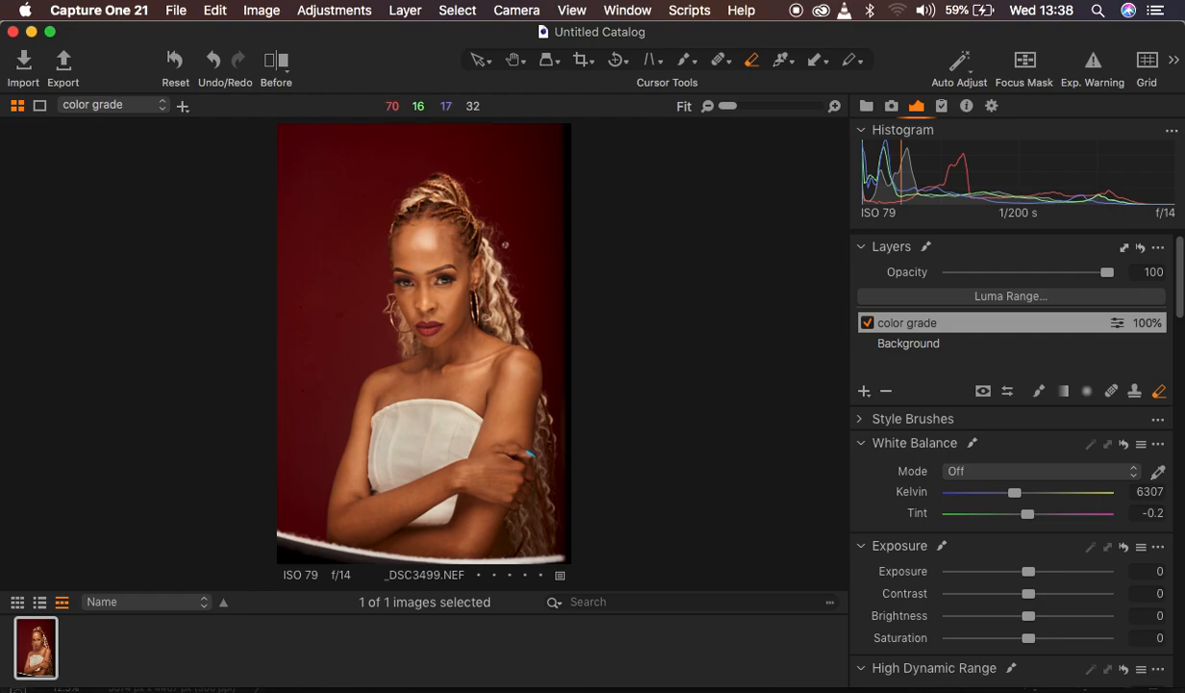
Compare the portrait before and after in the split view, and test the "color grade" layer's opacity, leaving it at 100.
{"action": "left_click", "coordinate": [276, 64]}
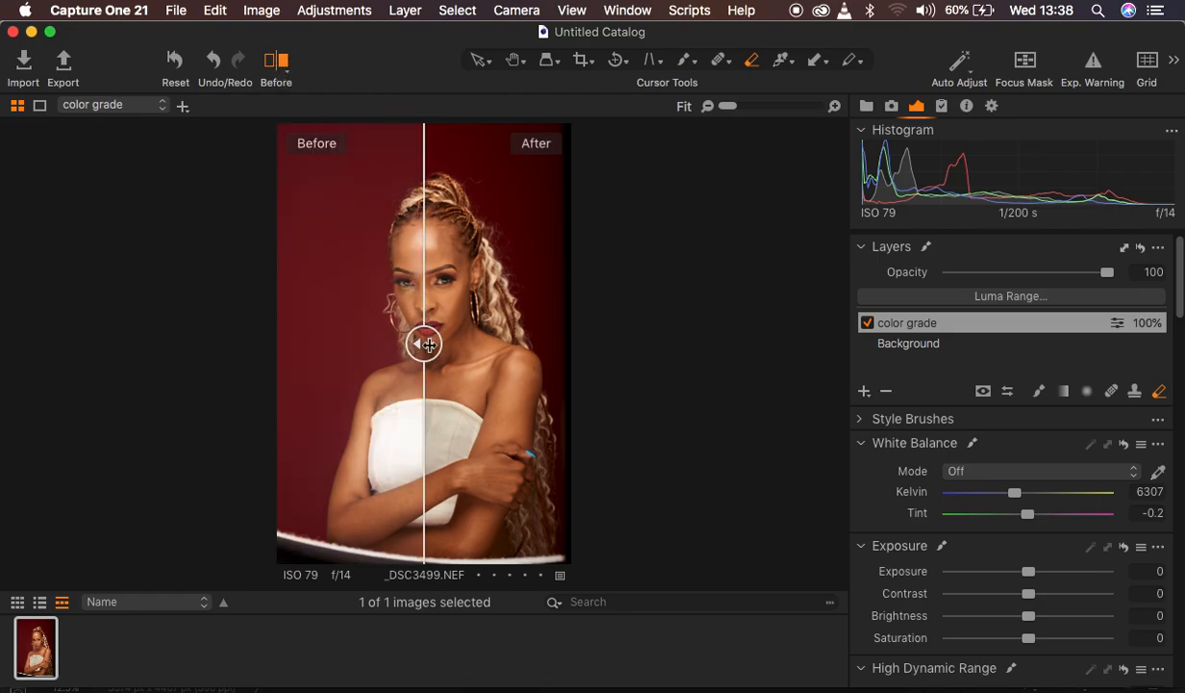
{"action": "key", "text": "super+plus"}
{"action": "left_click_drag", "start_coordinate": [425, 344], "coordinate": [196, 382]}
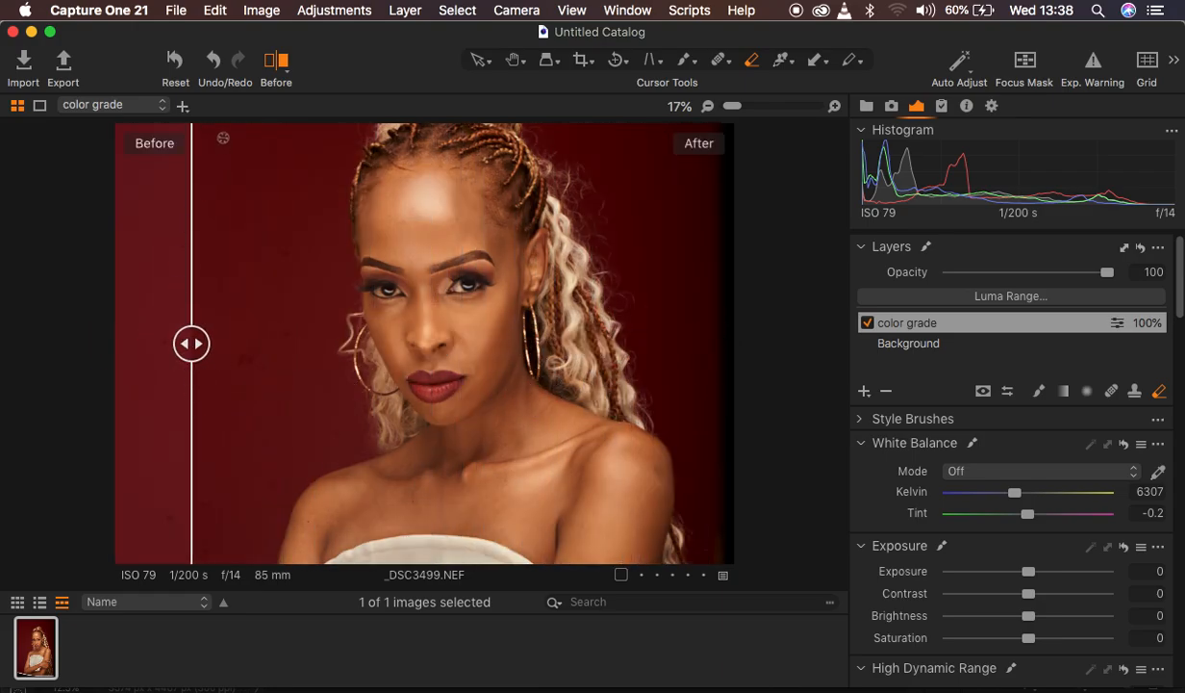
{"action": "left_click", "coordinate": [275, 60]}
{"action": "key", "text": "super+0"}
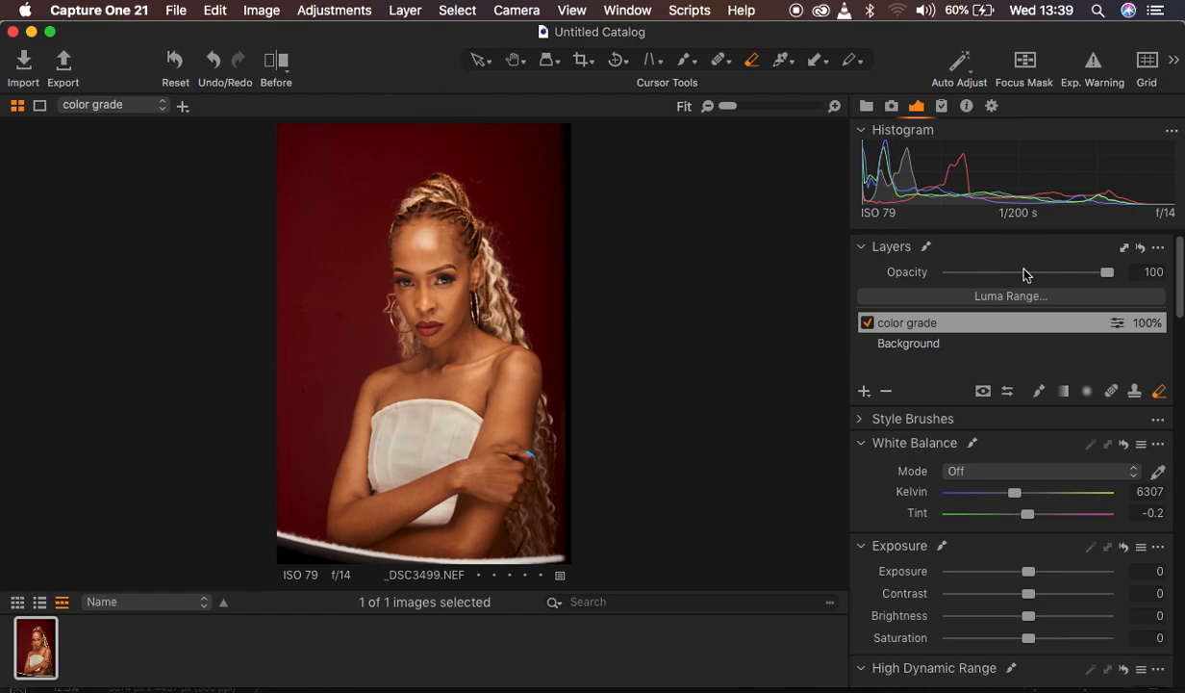
{"action": "left_click_drag", "start_coordinate": [1109, 278], "coordinate": [1167, 286]}
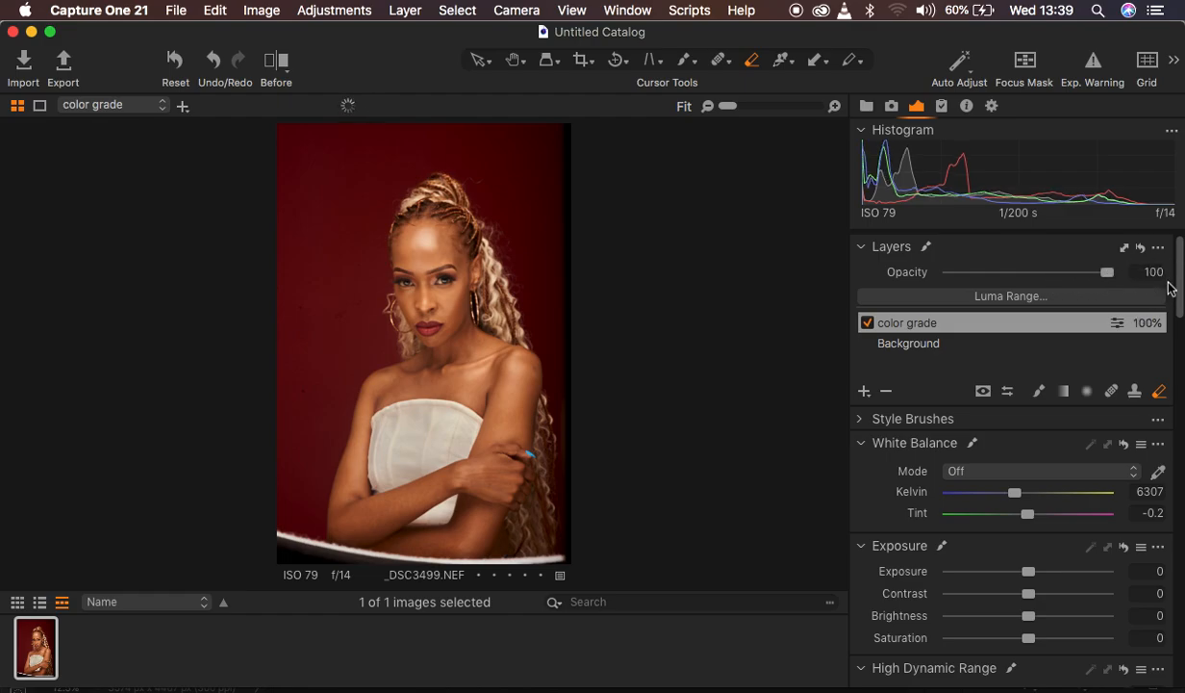